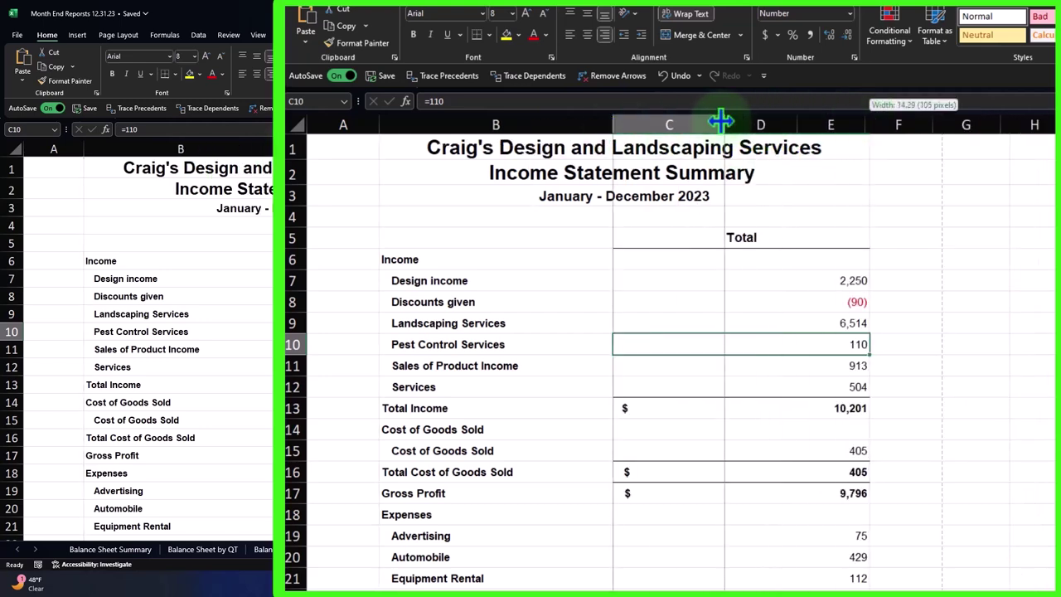
Widen column B and the blank columns A, D and E around the income statement
left_click_drag(613, 122, 733, 122)
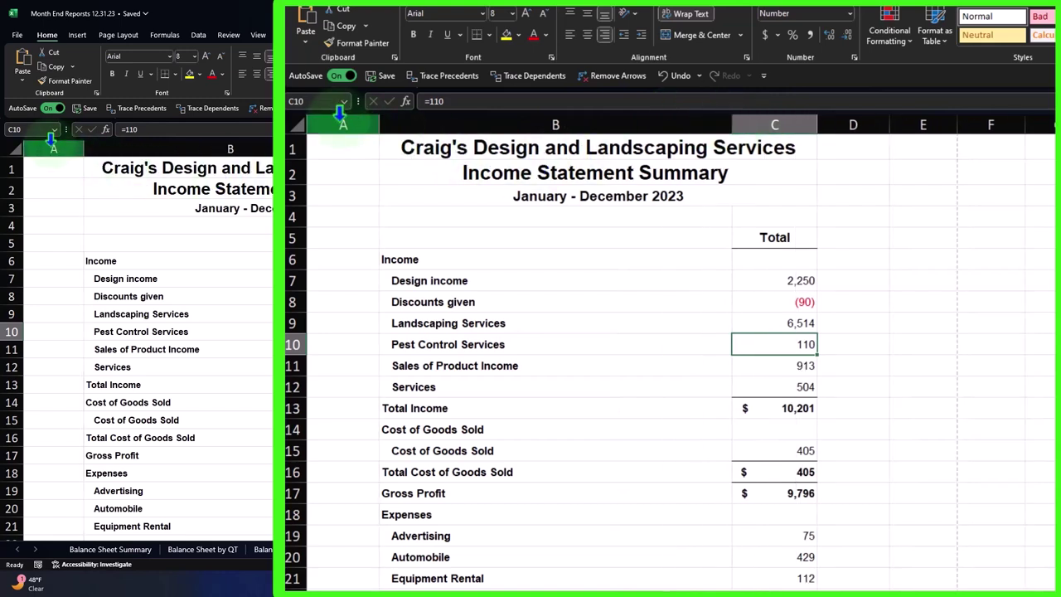
left_click(340, 116)
left_click(893, 125, "ctrl")
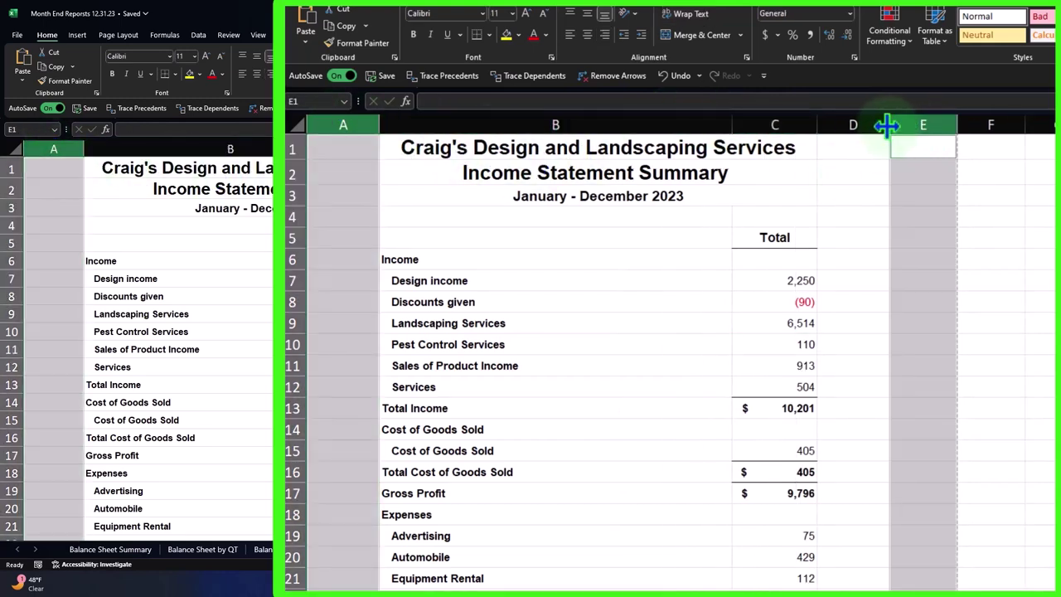
left_click_drag(887, 125, 902, 126)
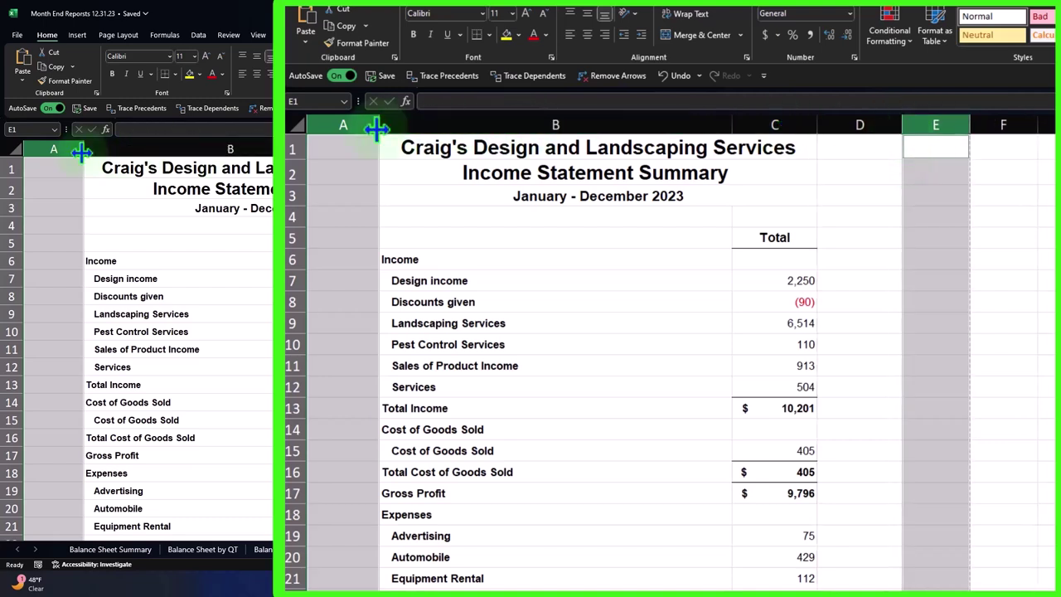
left_click_drag(377, 128, 406, 130)
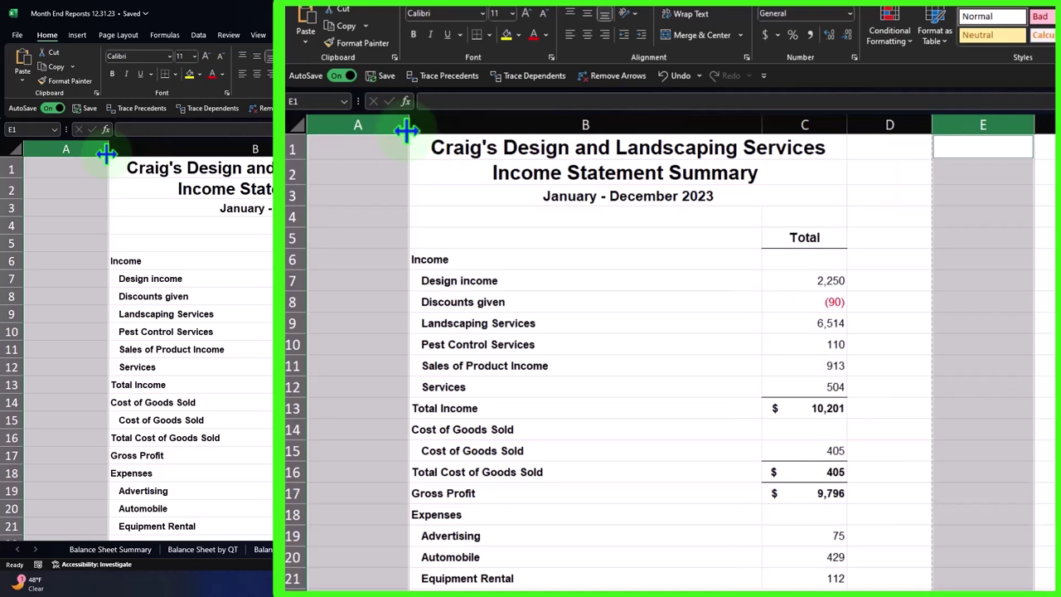
left_click(638, 323)
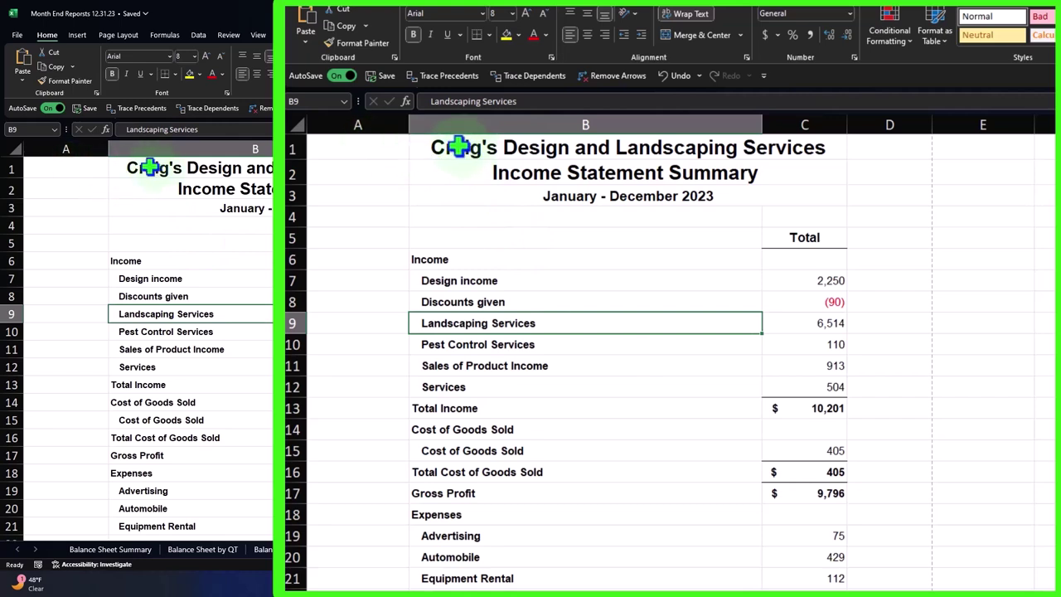
Format the report title block in B1:C3 with a black fill and white font
left_click_drag(398, 152, 864, 190)
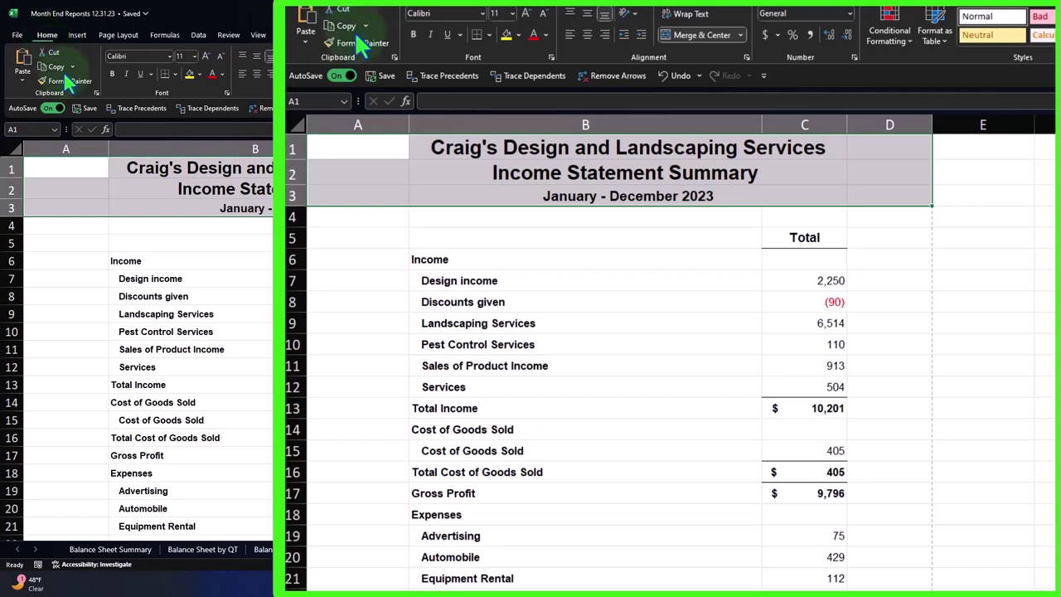
left_click_drag(437, 147, 770, 196)
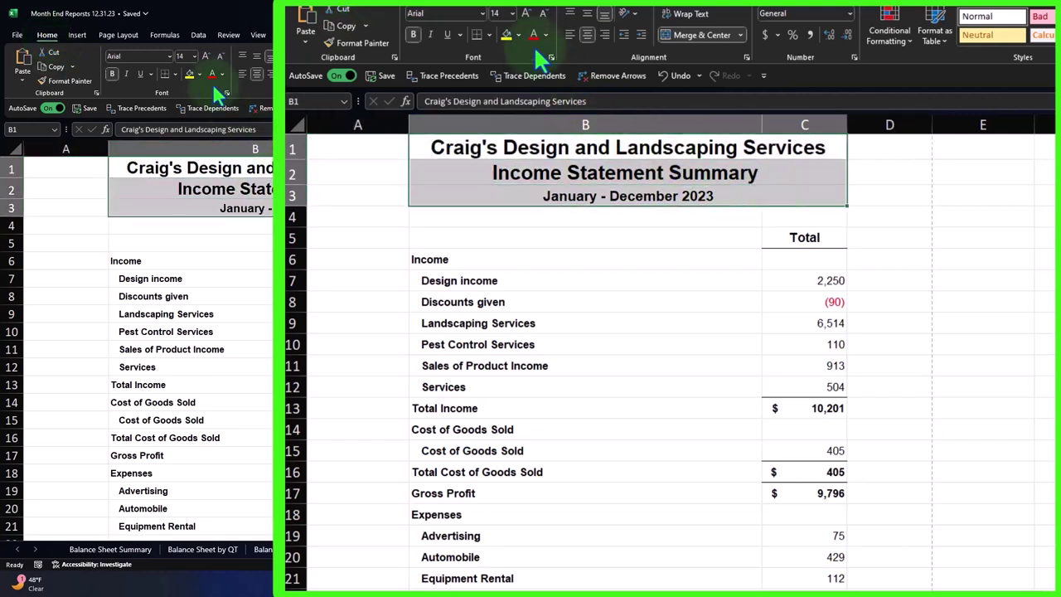
left_click(519, 33)
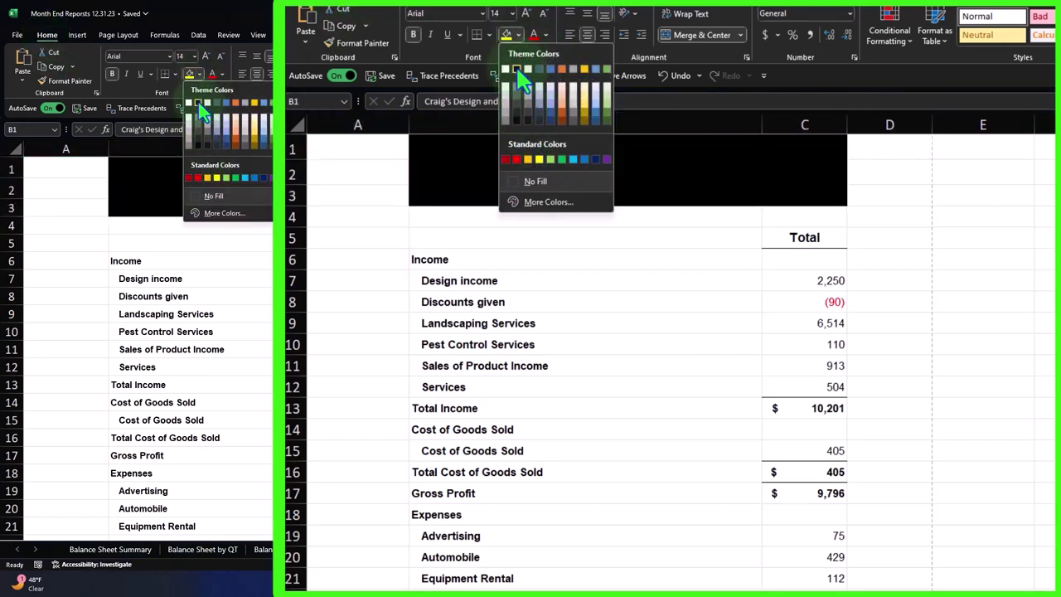
left_click(516, 68)
left_click(544, 35)
left_click(535, 93)
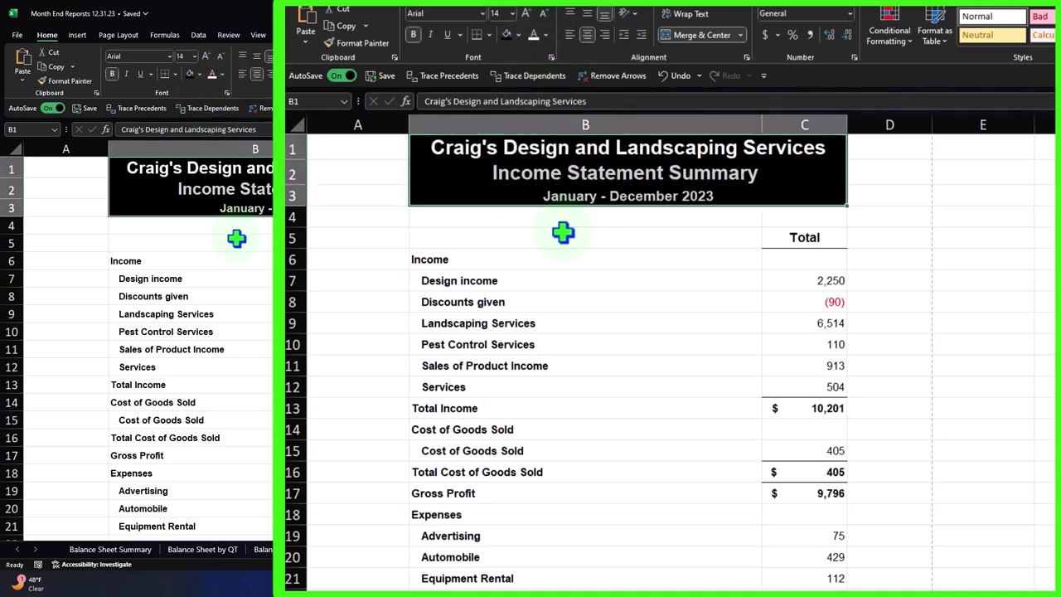
Apply all borders to the income statement body, from Income in B6 through Net Income in C36
left_click_drag(562, 261, 772, 570)
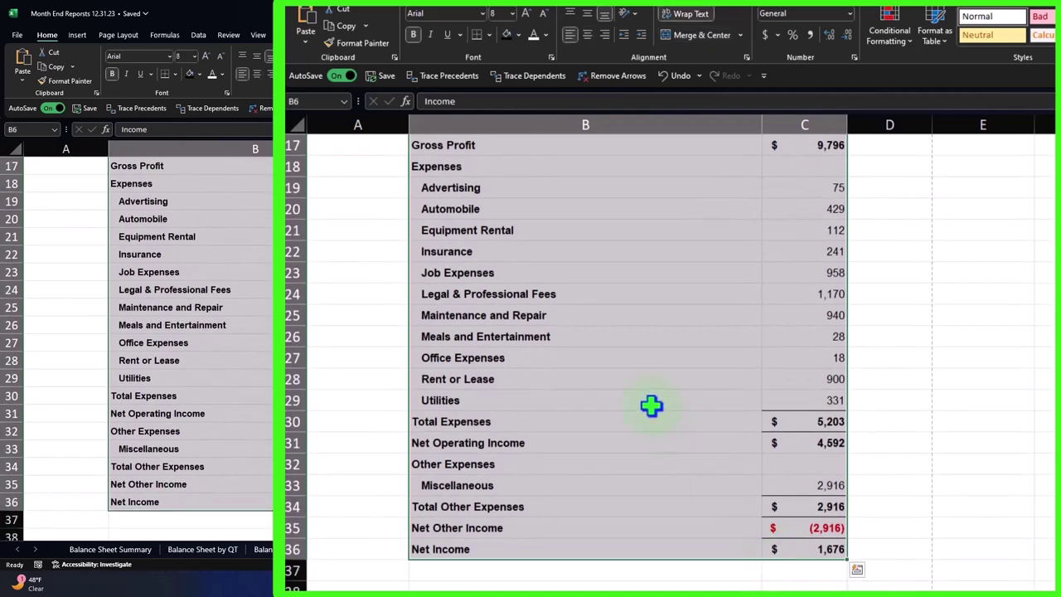
left_click(489, 34)
left_click(507, 168)
scroll(618, 320, "up", 5)
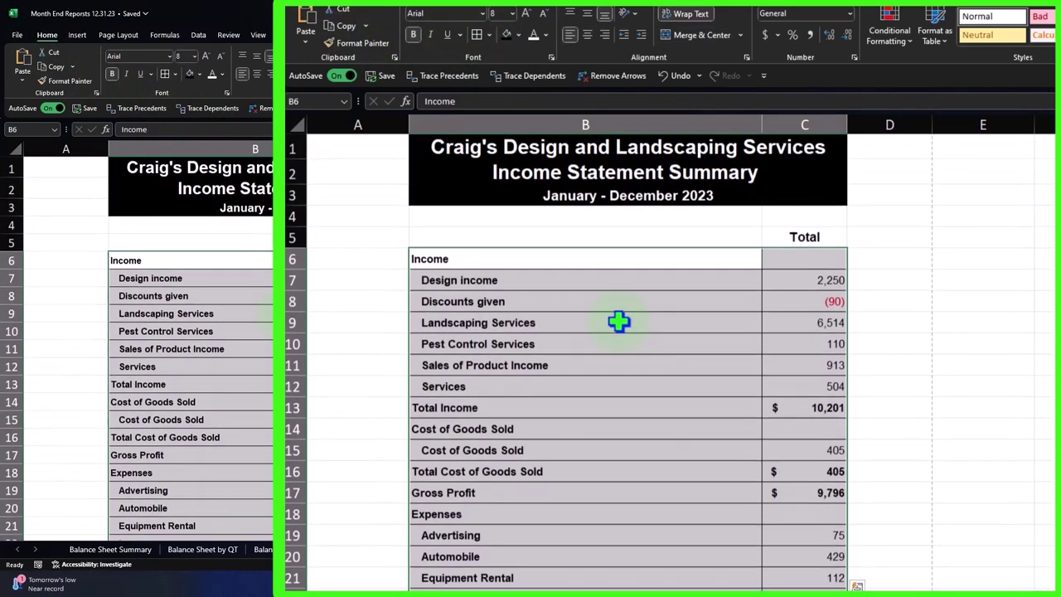
Underline the Services amount in C12, directly above Total Income
scroll(644, 384, "down", 2)
left_click(827, 261)
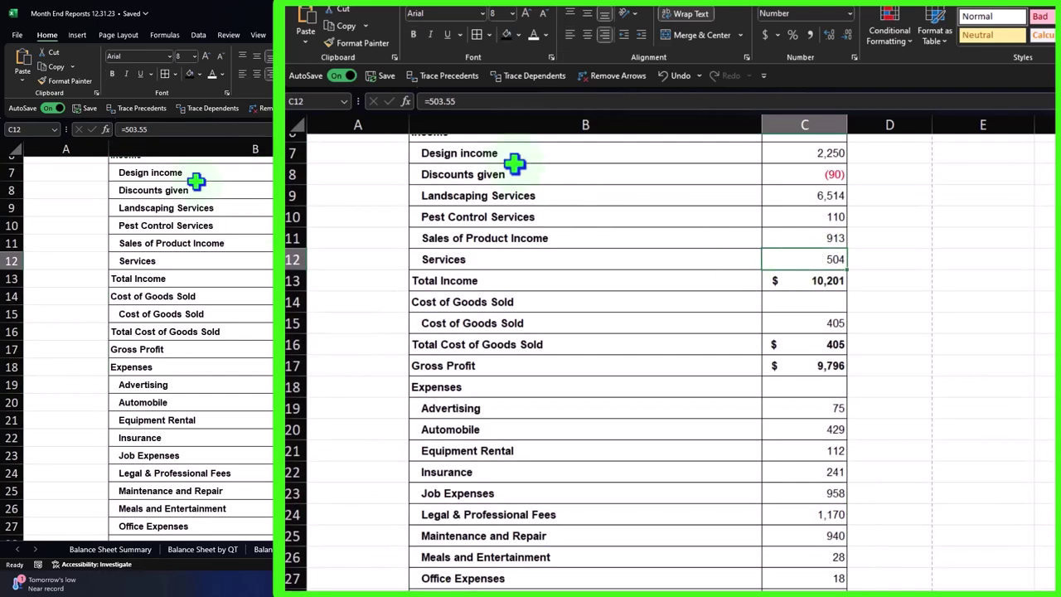
left_click(444, 32)
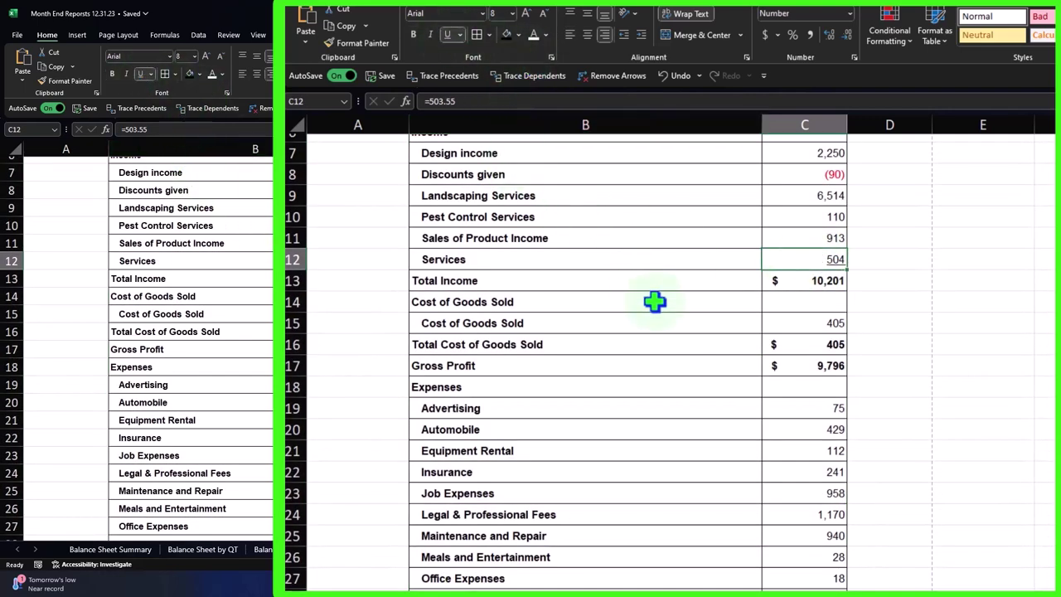
left_click(659, 323)
scroll(667, 405, "up", 2)
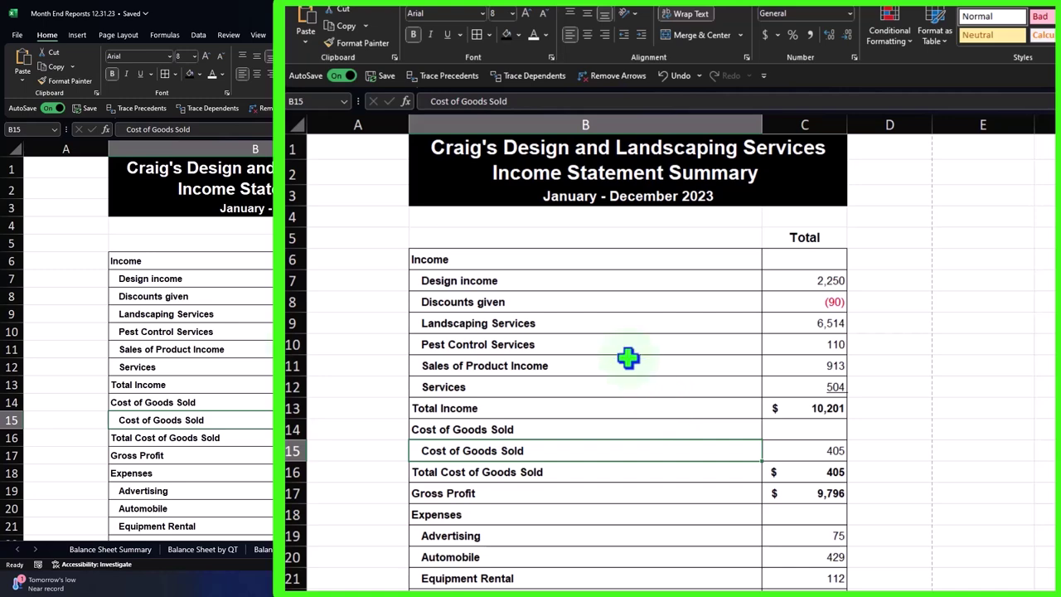
Preview the printout with Print Entire Workbook, check all report pages through the Income Statement Summary, and return to the sheet
left_click(17, 35)
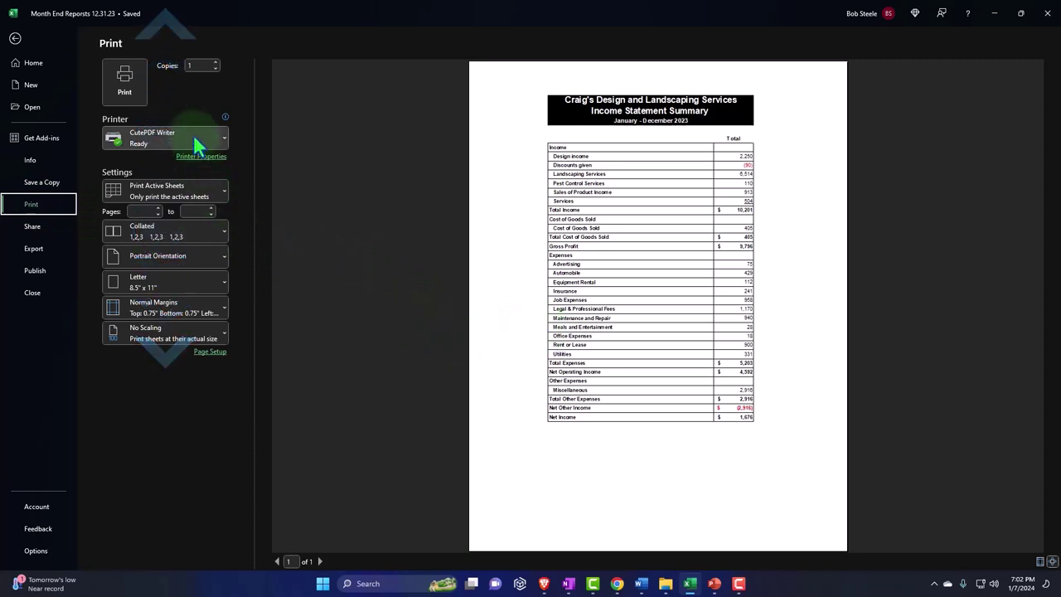
mouse_move(193, 137)
left_click(179, 199)
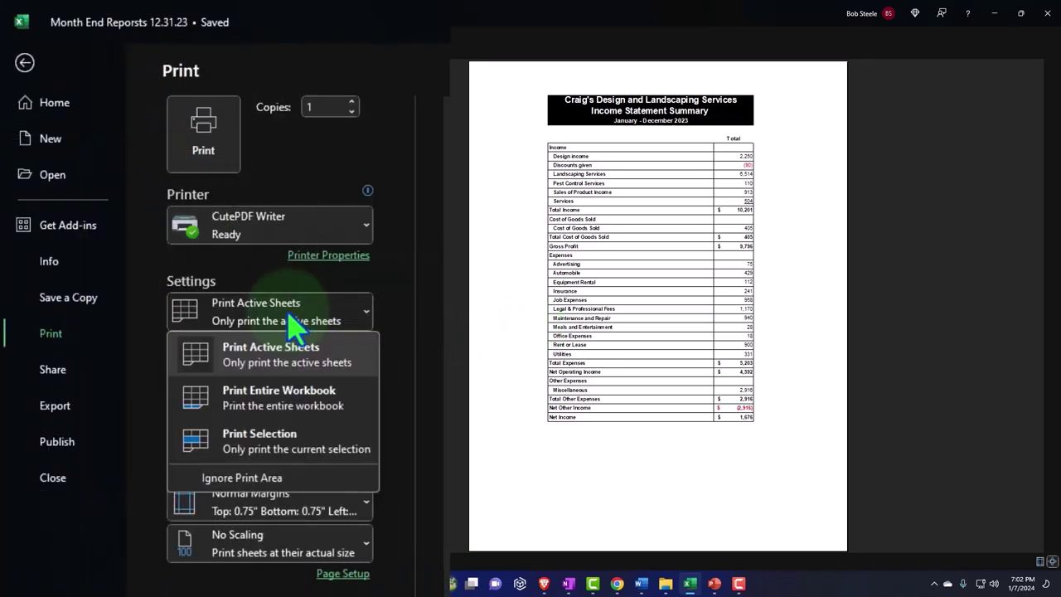
left_click(276, 400)
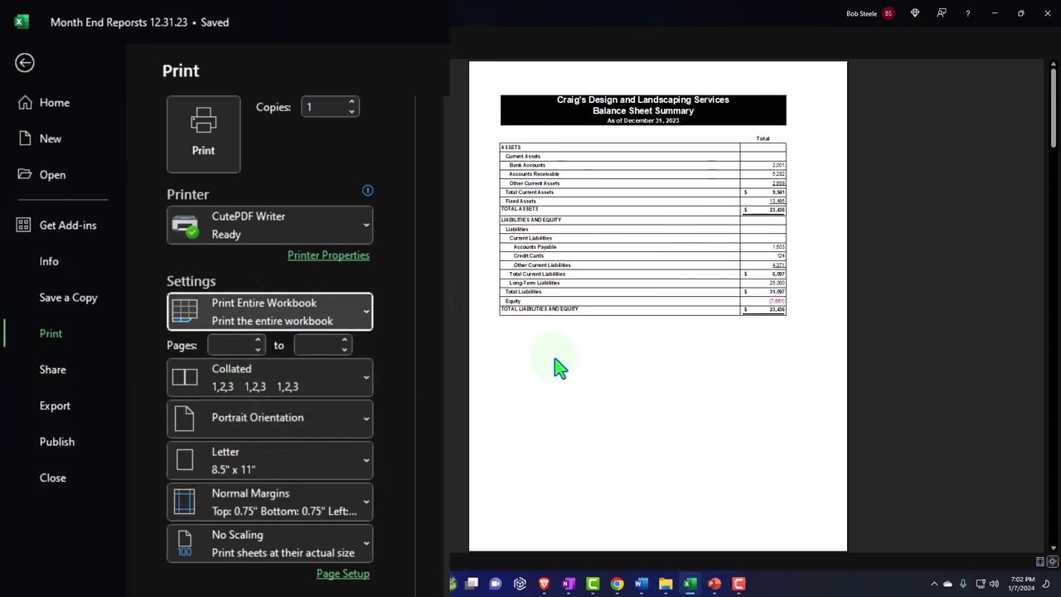
scroll(560, 367, "down", 10)
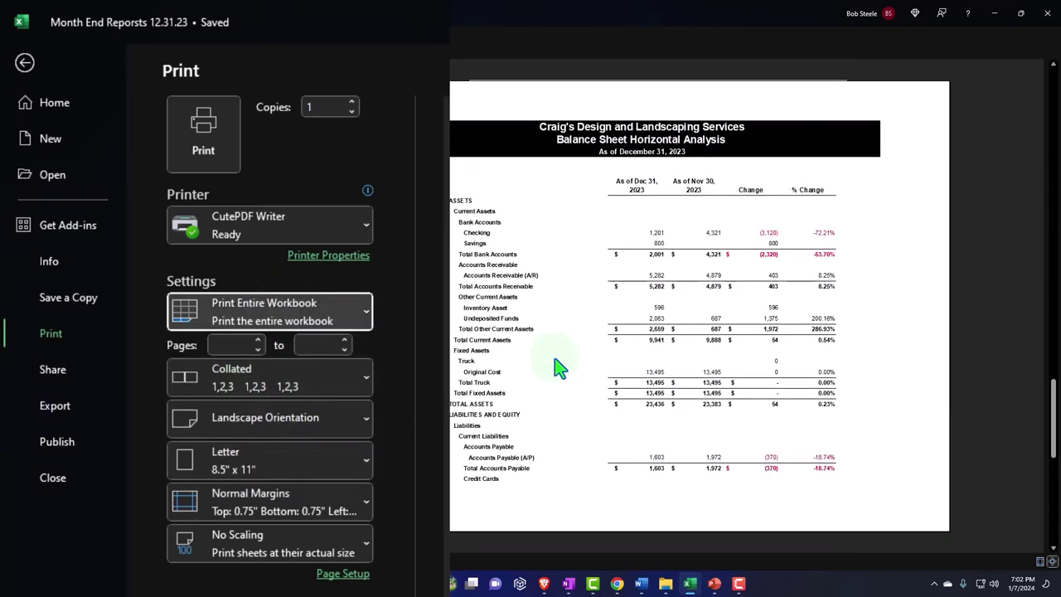
scroll(559, 367, "down", 3)
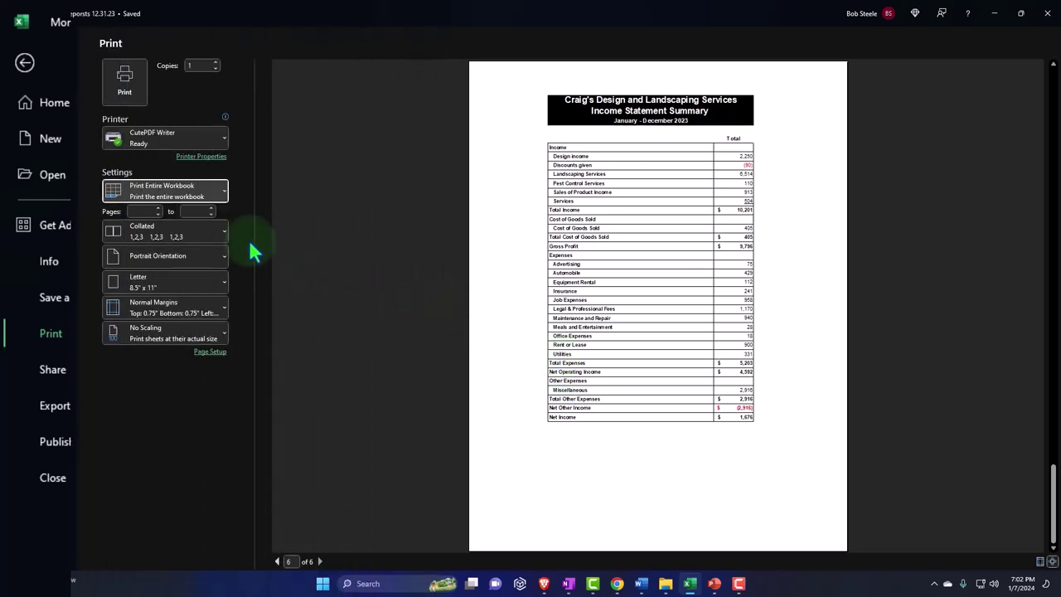
left_click(18, 50)
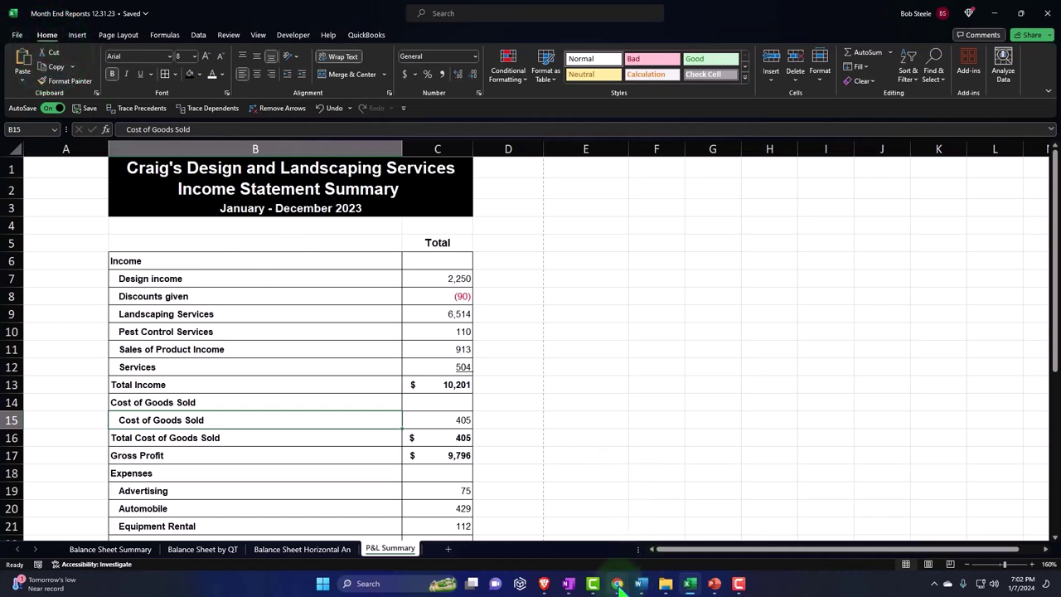
Switch to QuickBooks in Chrome and open the Income Statement Vertical Analysis custom report in a separate browser tab
mouse_move(617, 580)
left_click(653, 540)
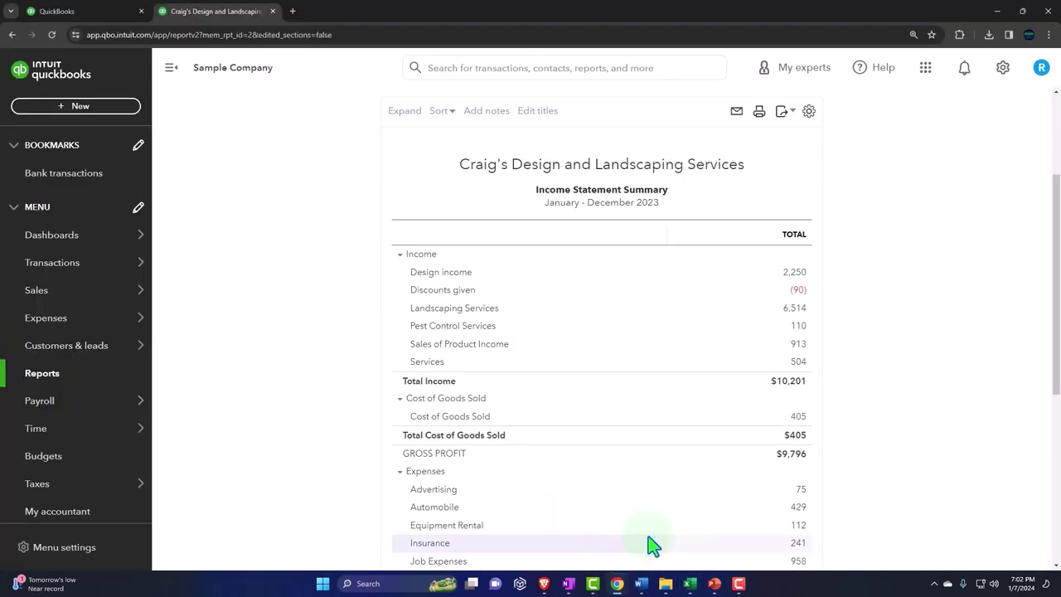
left_click(94, 18)
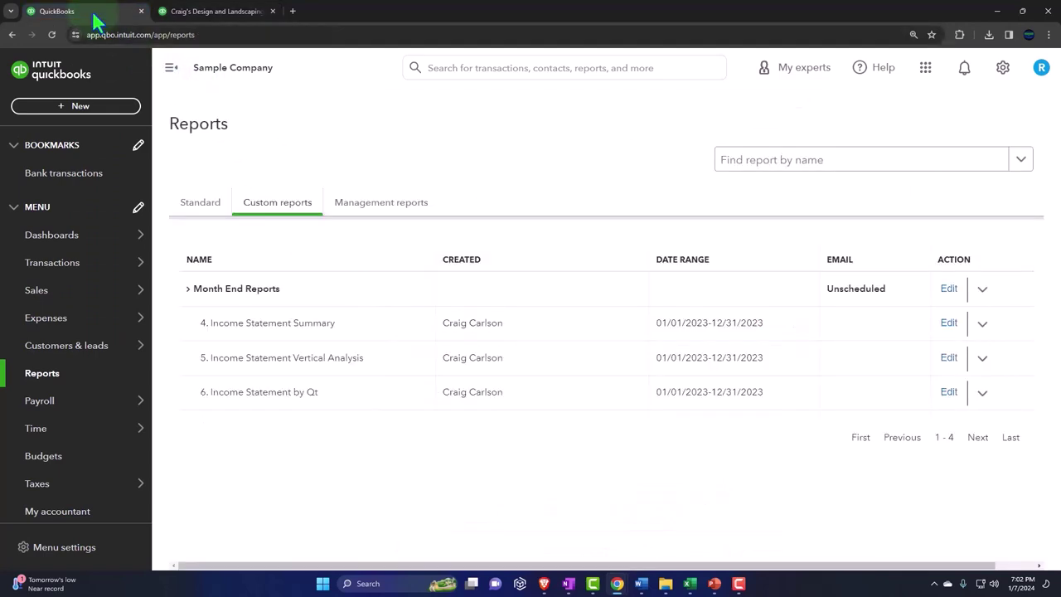
right_click(95, 18)
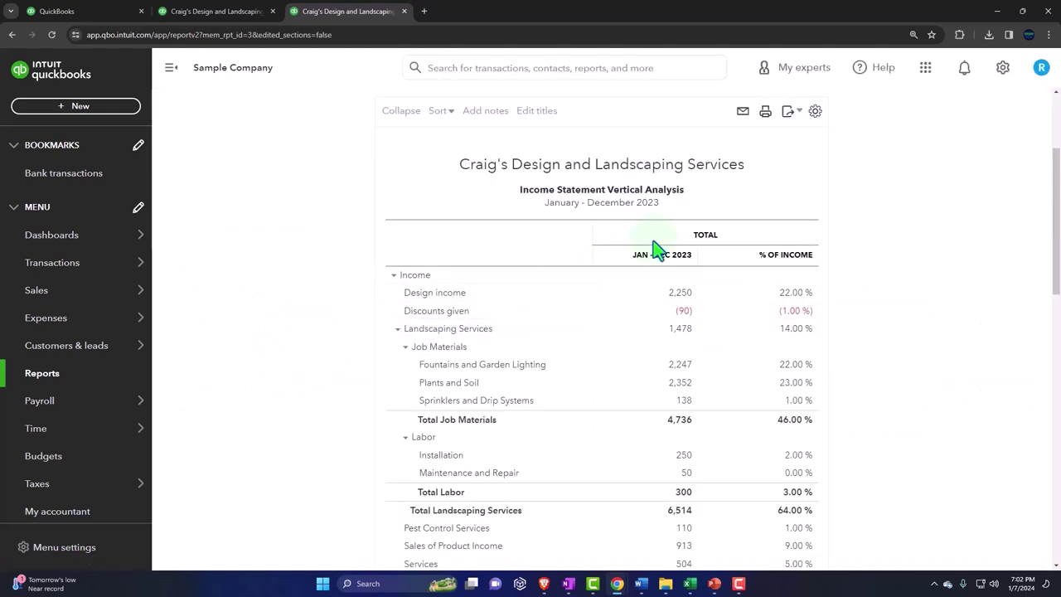
Export the Income Statement Vertical Analysis report to Excel and enable editing in the exported workbook
left_click(799, 116)
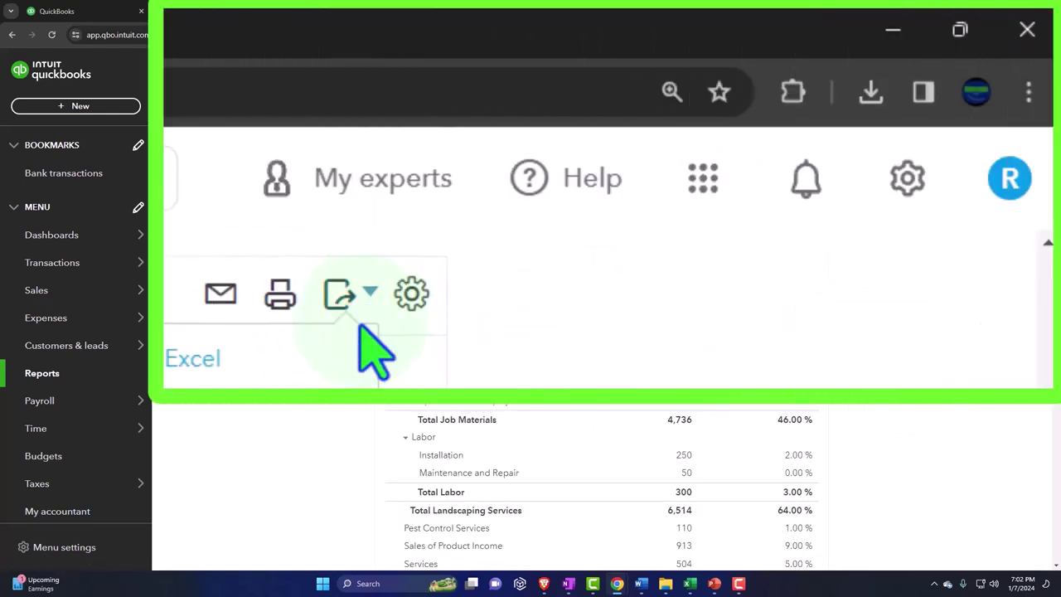
left_click(761, 139)
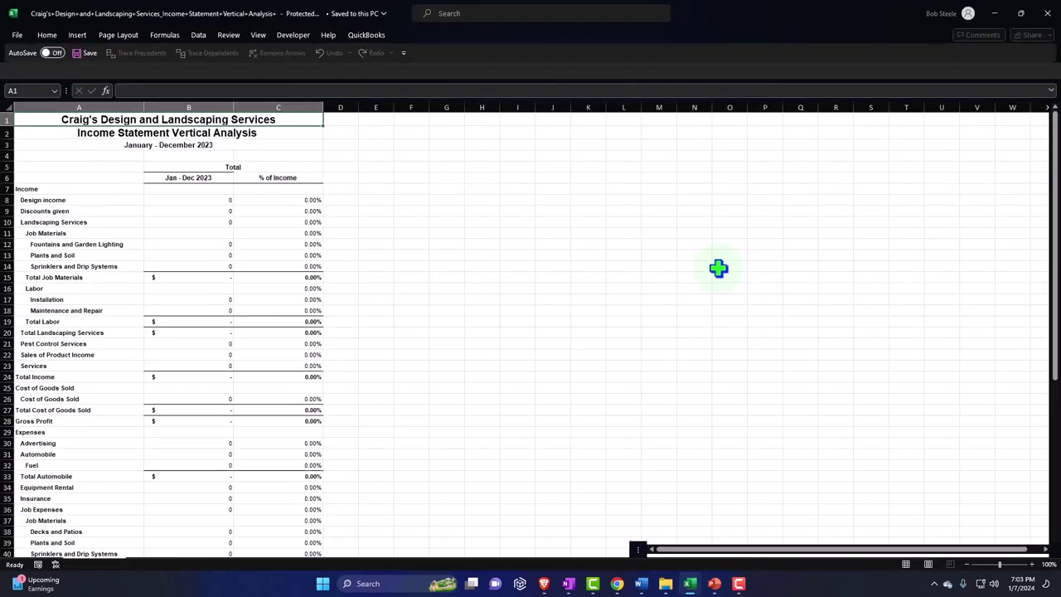
left_click(445, 71)
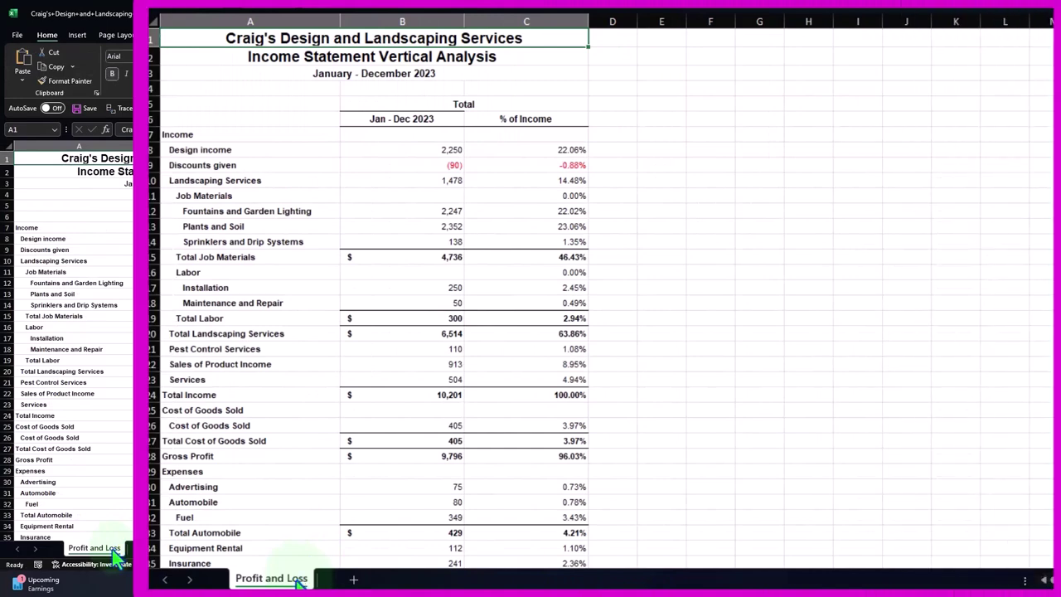
Move the Profit and Loss sheet into the Month End Reporsts 12.31.23.xlsx workbook, before the Balance Sheet Summary sheet
right_click(115, 553)
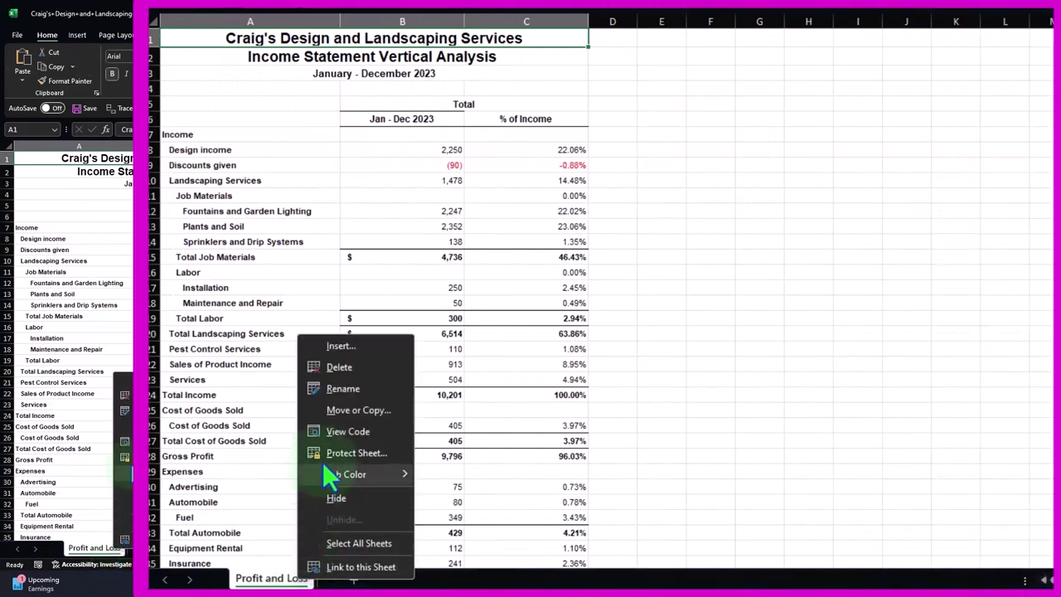
left_click(346, 410)
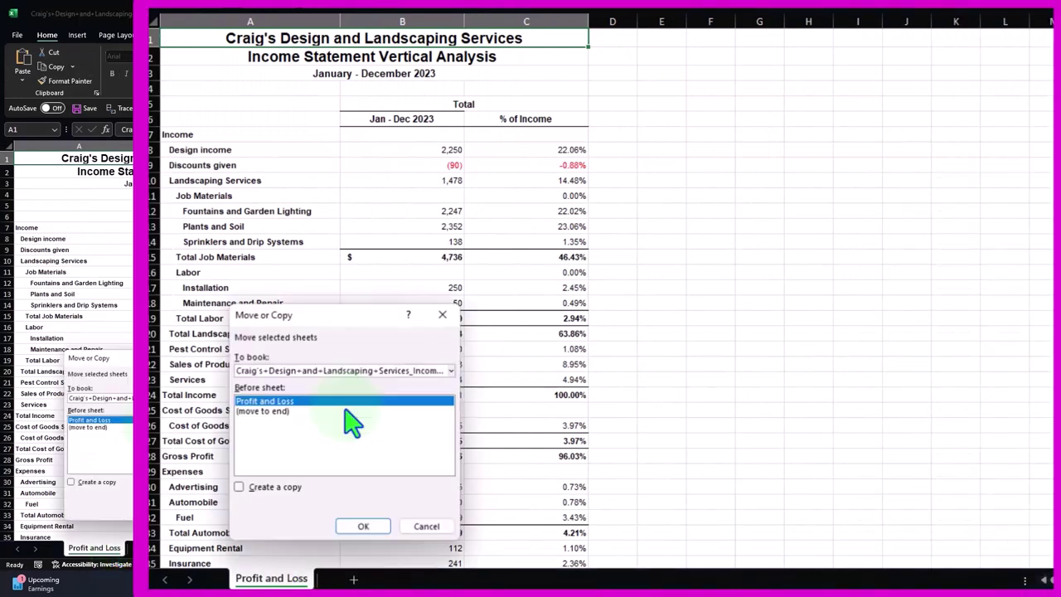
left_click(319, 370)
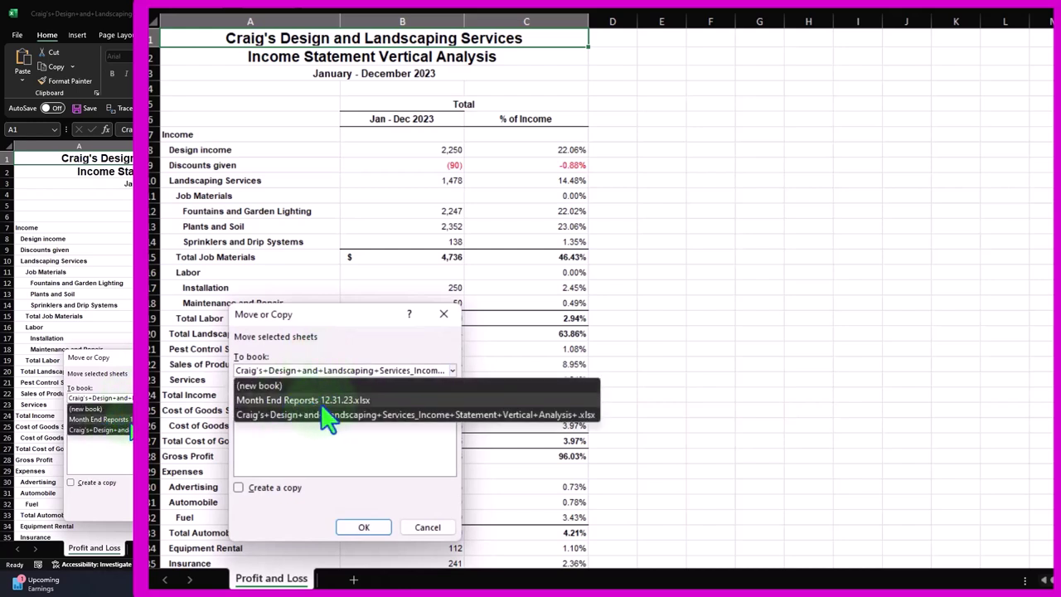
left_click(338, 405)
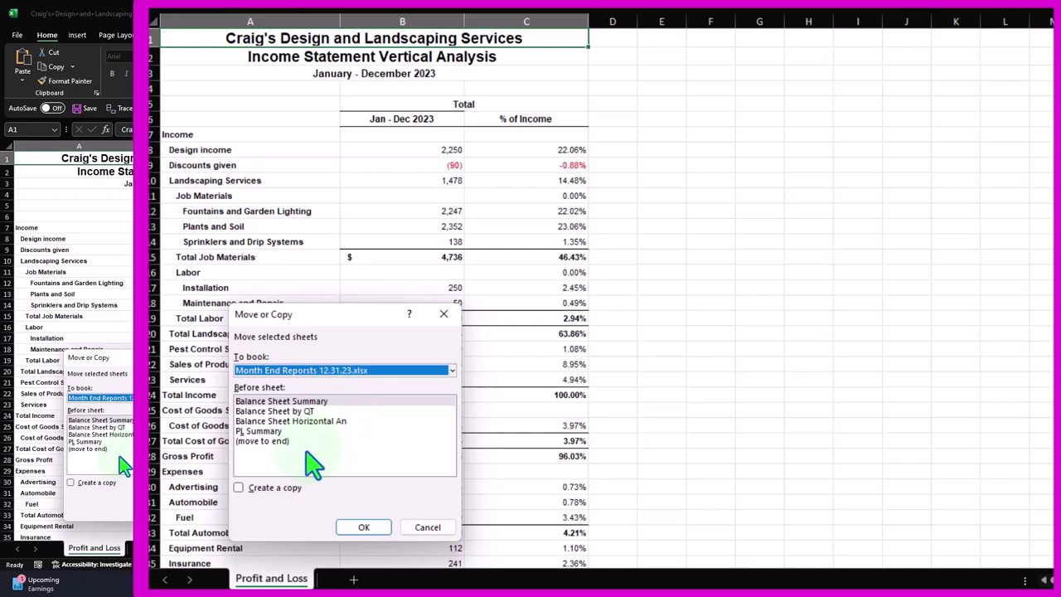
left_click(298, 400)
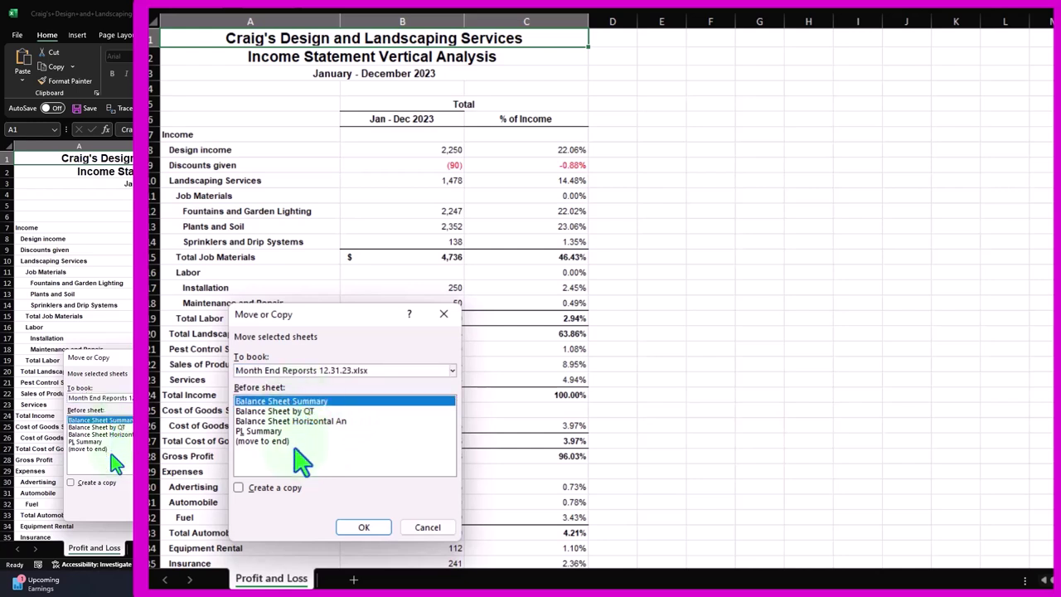
left_click(365, 528)
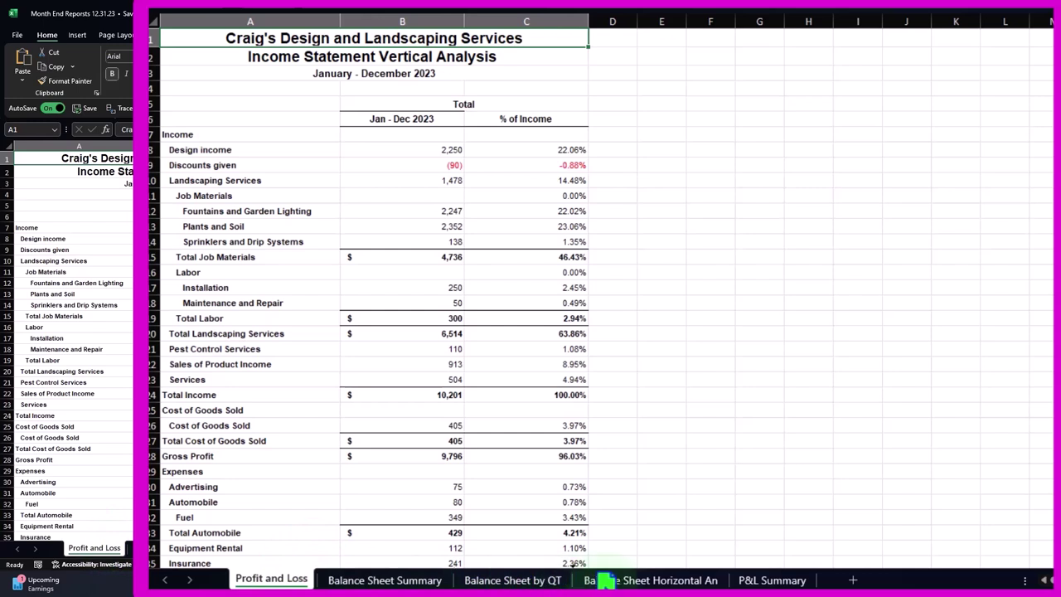
Reposition the Profit and Loss sheet after P&L Summary and rename it "P&L Vertical An"
left_click_drag(723, 572, 828, 578)
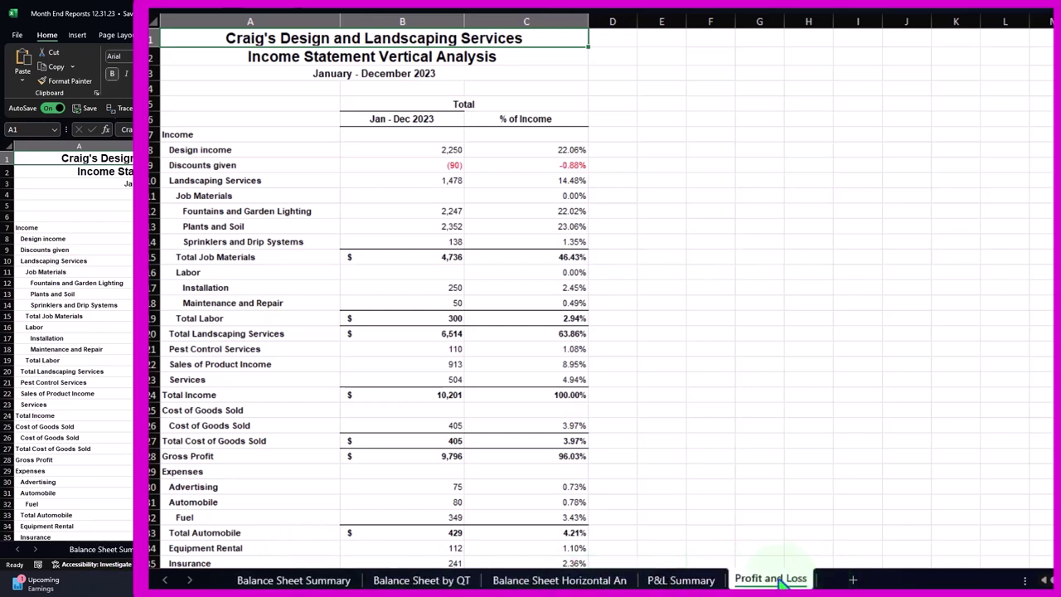
type("P&L Vertical An")
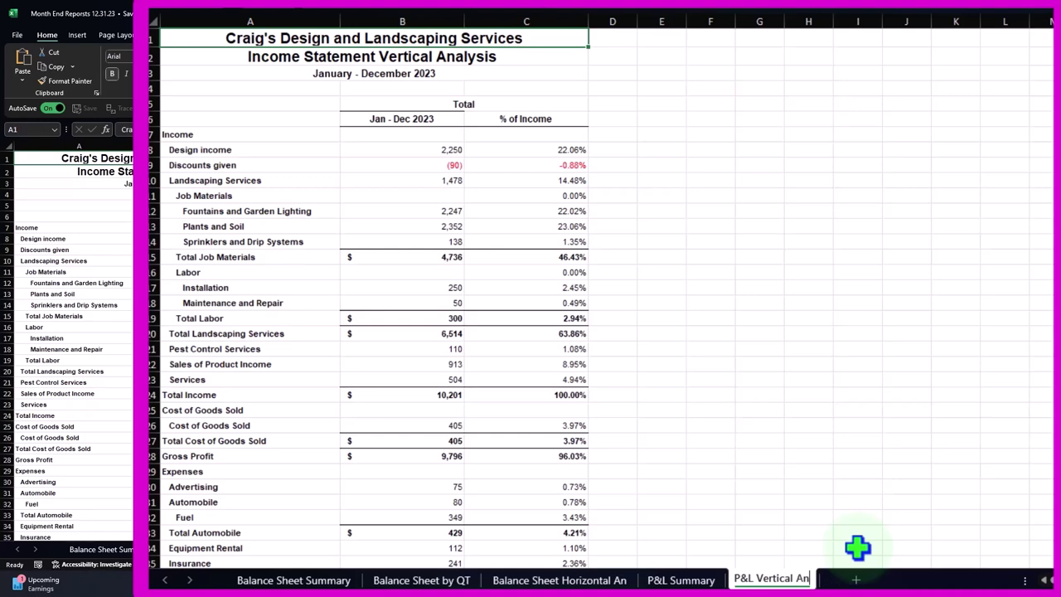
left_click(804, 440)
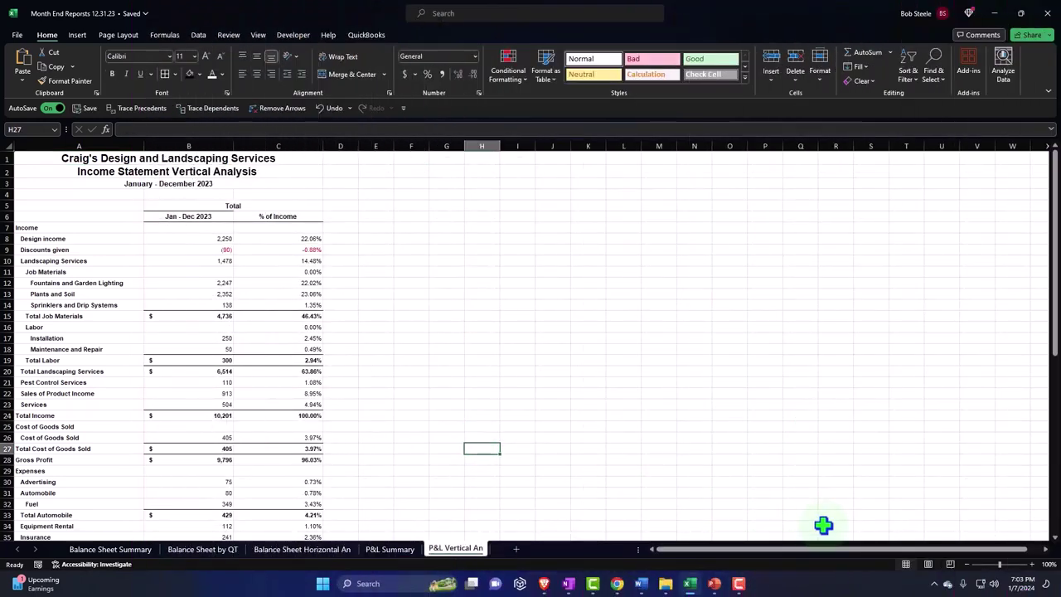
Display the page breaks on the P&L Vertical An sheet and insert a blank column before the account names
left_click(928, 564)
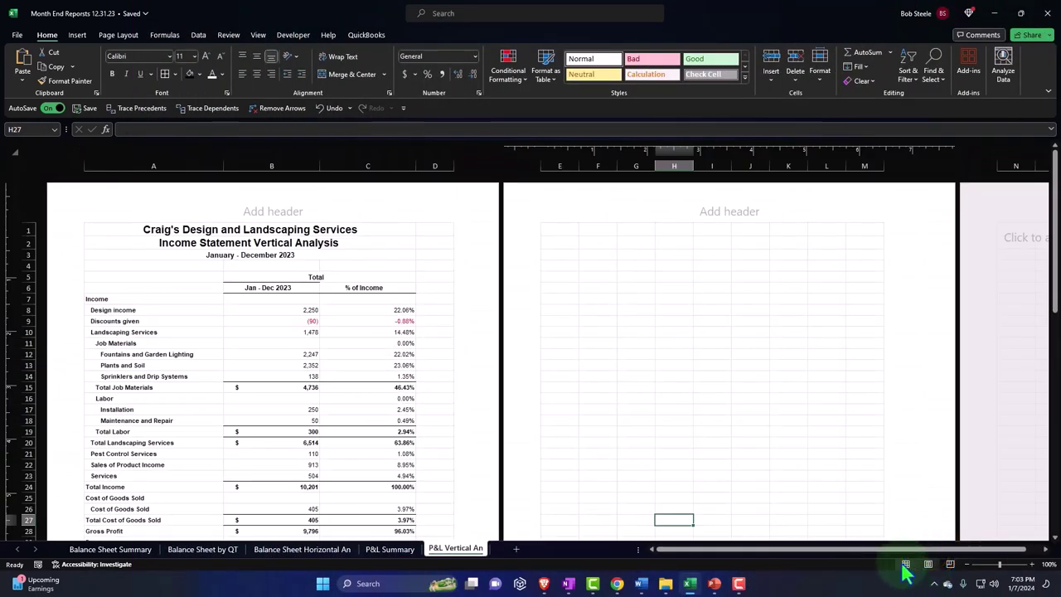
left_click(906, 564)
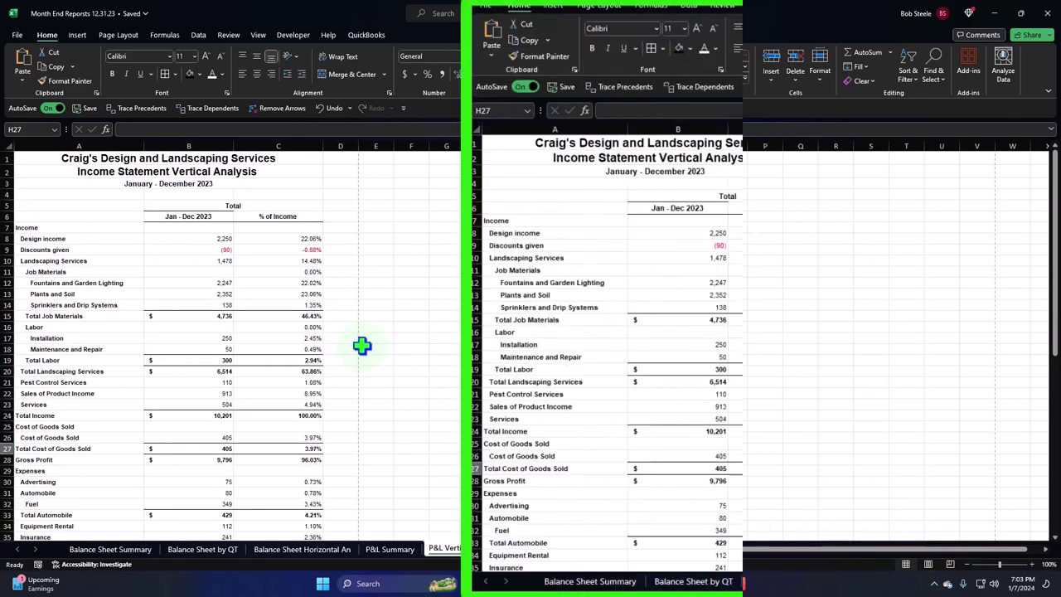
left_click(47, 146)
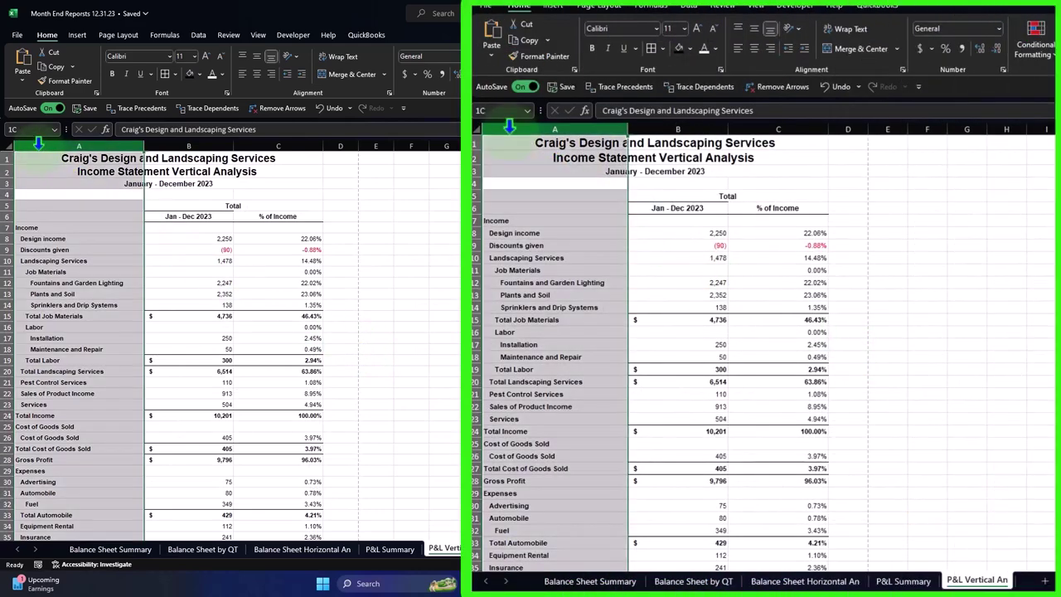
right_click(35, 201)
left_click(63, 311)
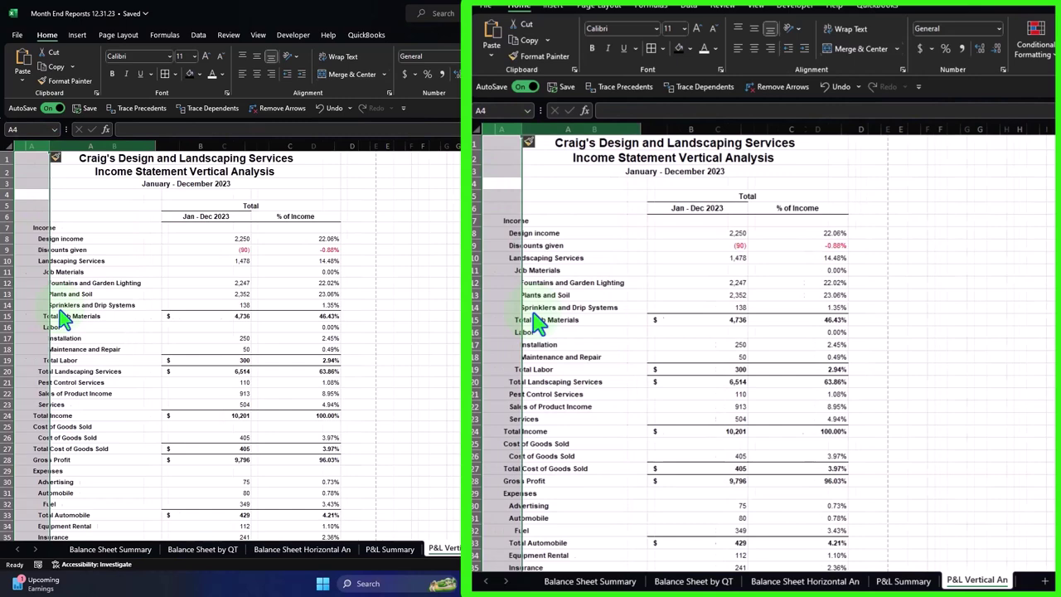
left_click(22, 258)
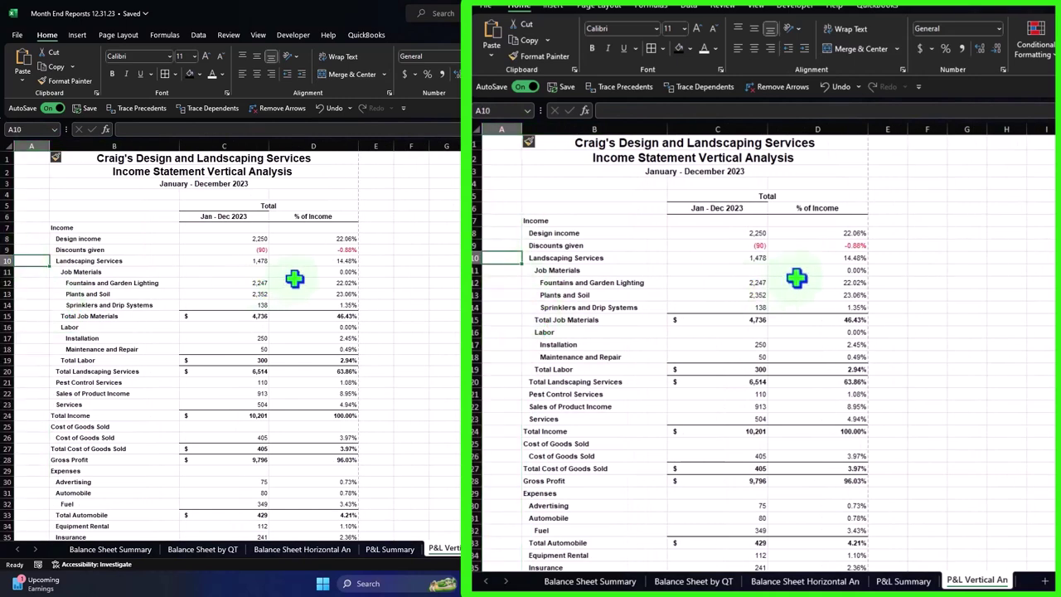
Narrow the blank columns A and E on both sides of the vertical analysis report to the same small width
left_click(372, 146)
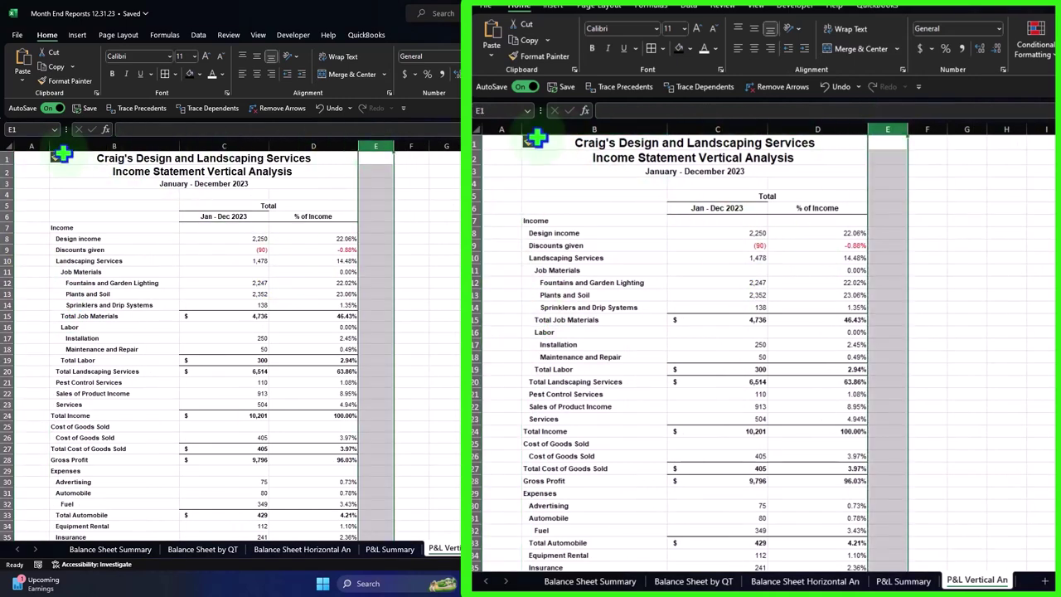
left_click(46, 146, "ctrl")
left_click_drag(49, 146, 32, 146)
left_click(180, 315)
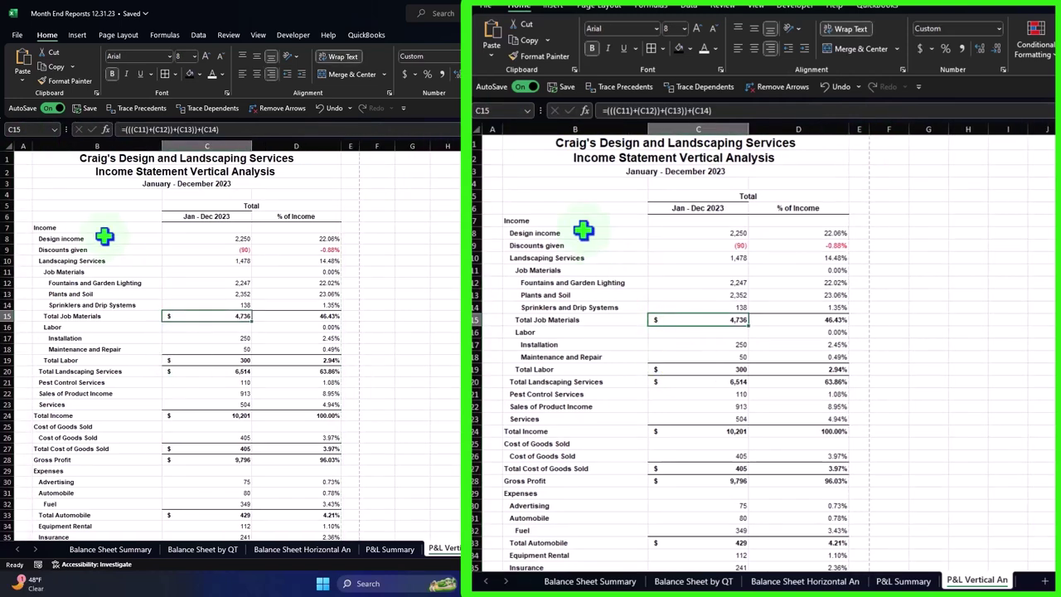
Format the three title rows with a black fill and white text, and apply all borders from Income through Net Income
left_click_drag(43, 158, 268, 186)
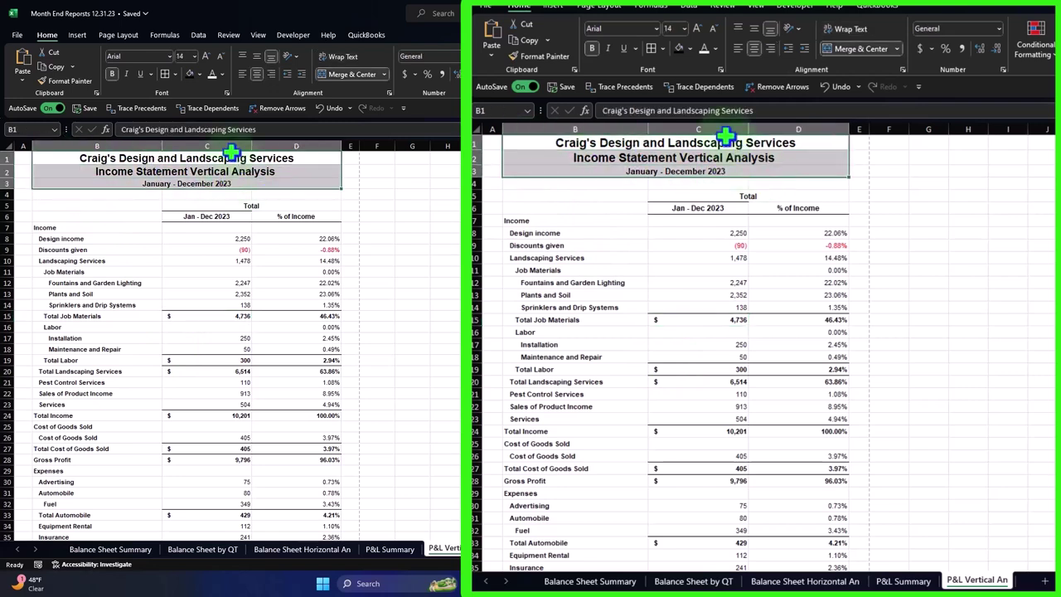
left_click(190, 73)
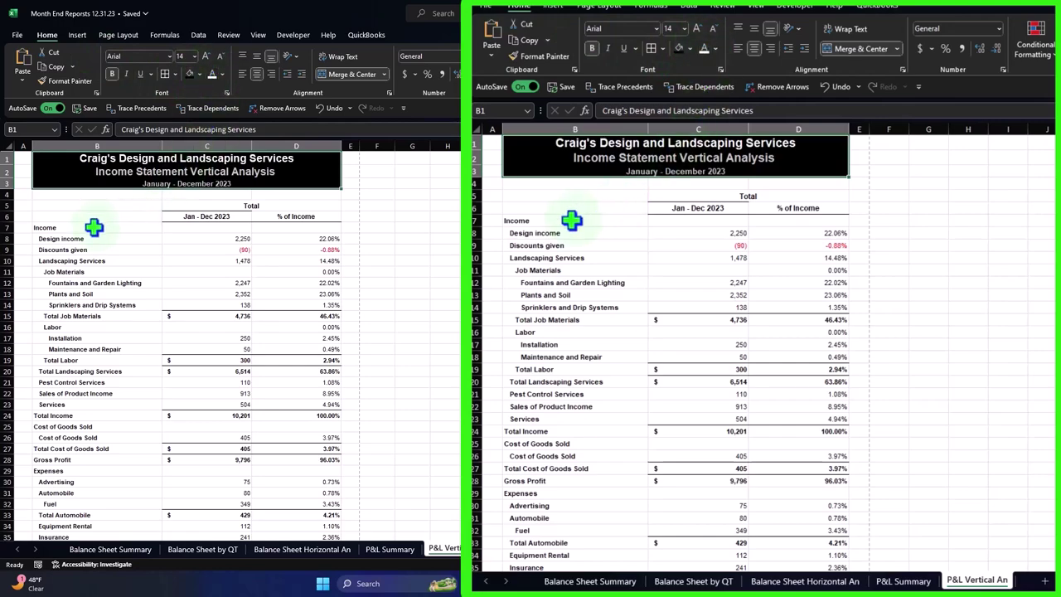
left_click_drag(149, 227, 315, 571)
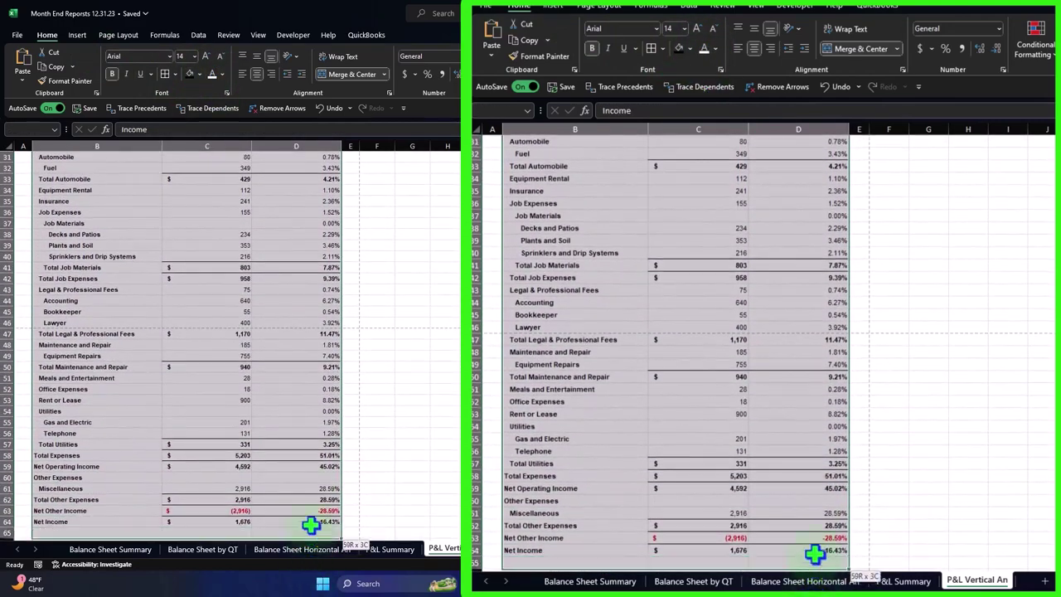
left_click(166, 75)
Clear the Total heading in the merged cell C5 and remove its borders
scroll(99, 249, "up", 10)
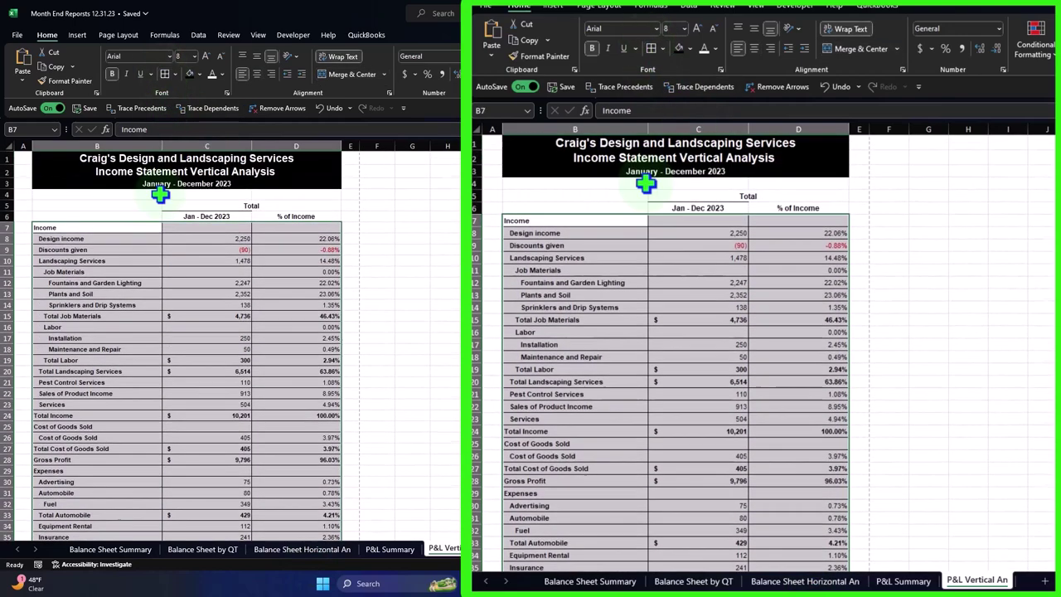
left_click_drag(221, 198, 261, 207)
left_click(262, 207)
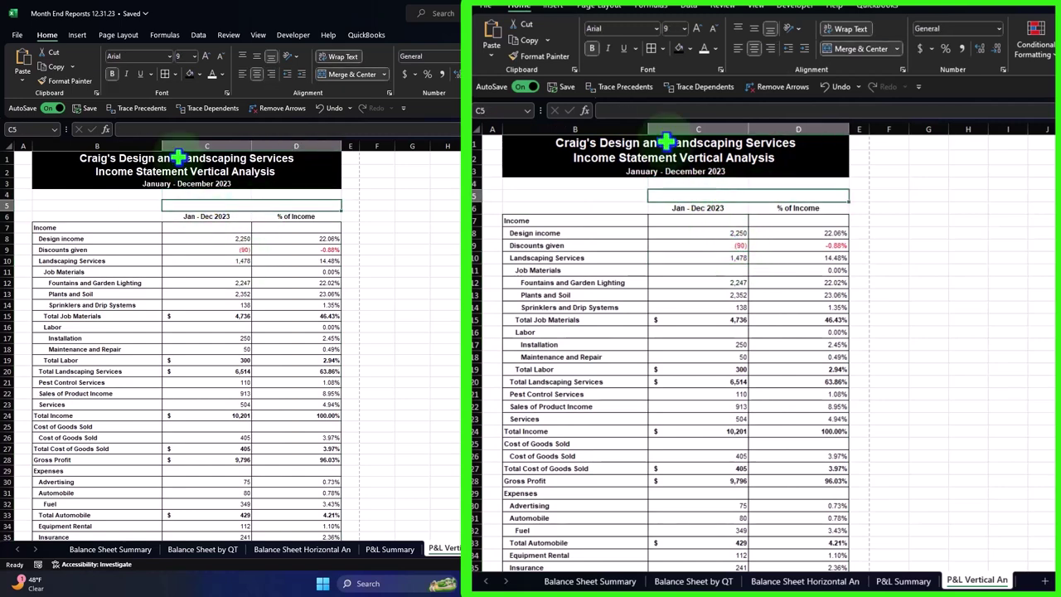
left_click(659, 47)
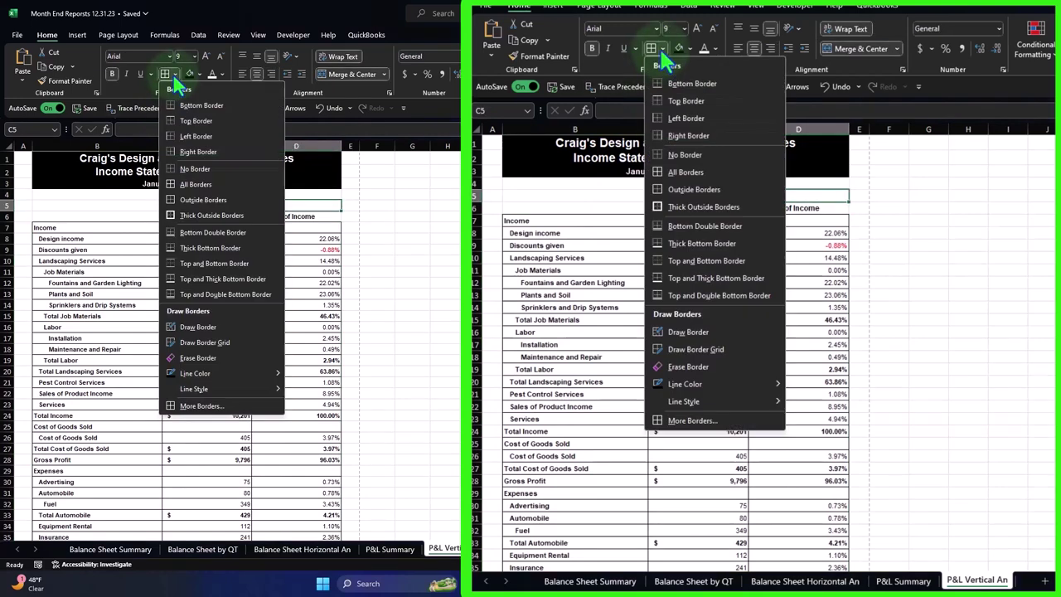
left_click(659, 46)
left_click(659, 46)
left_click(676, 154)
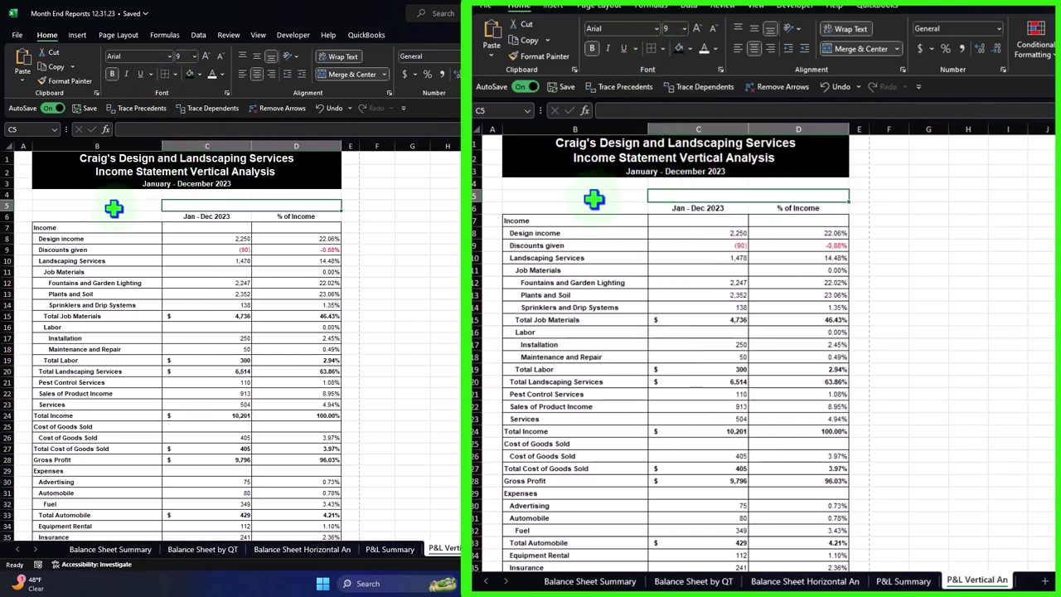
Delete rows 4 and 5 between the report titles and the column headings
left_click(539, 196)
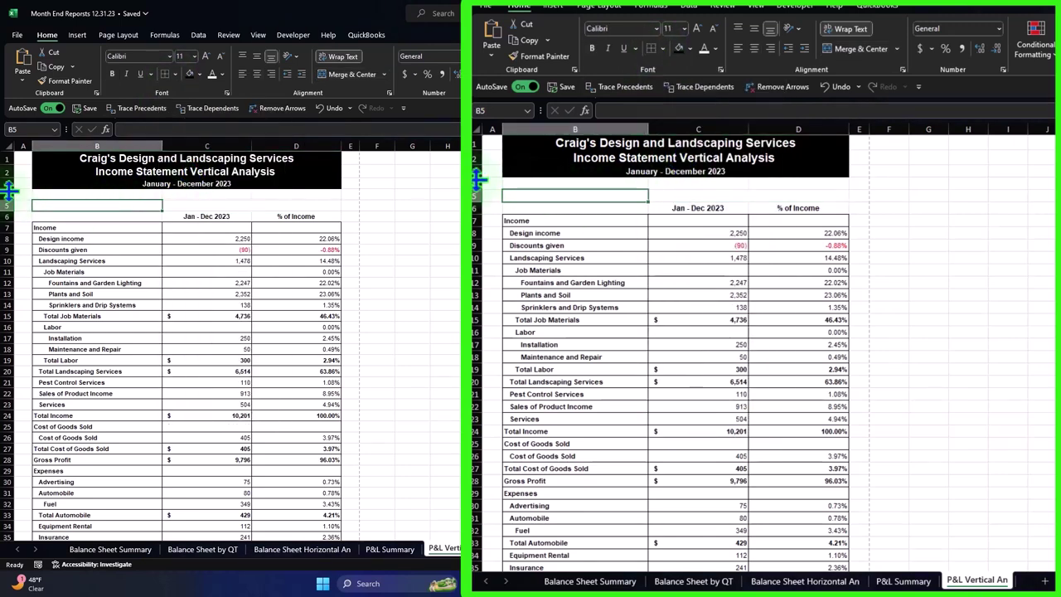
left_click_drag(476, 184, 477, 196)
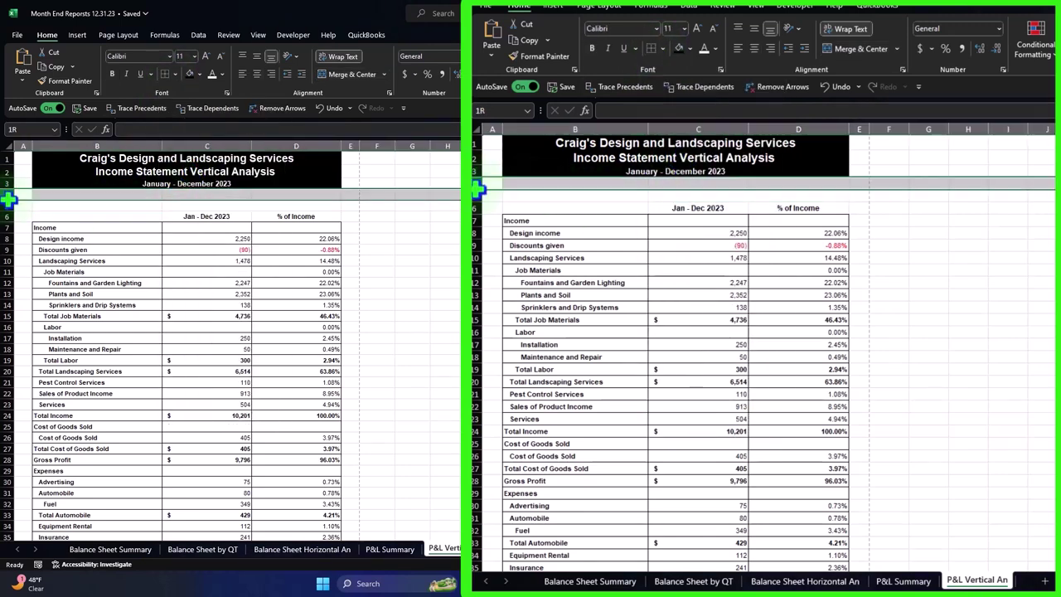
right_click(557, 193)
left_click(595, 328)
left_click(891, 292)
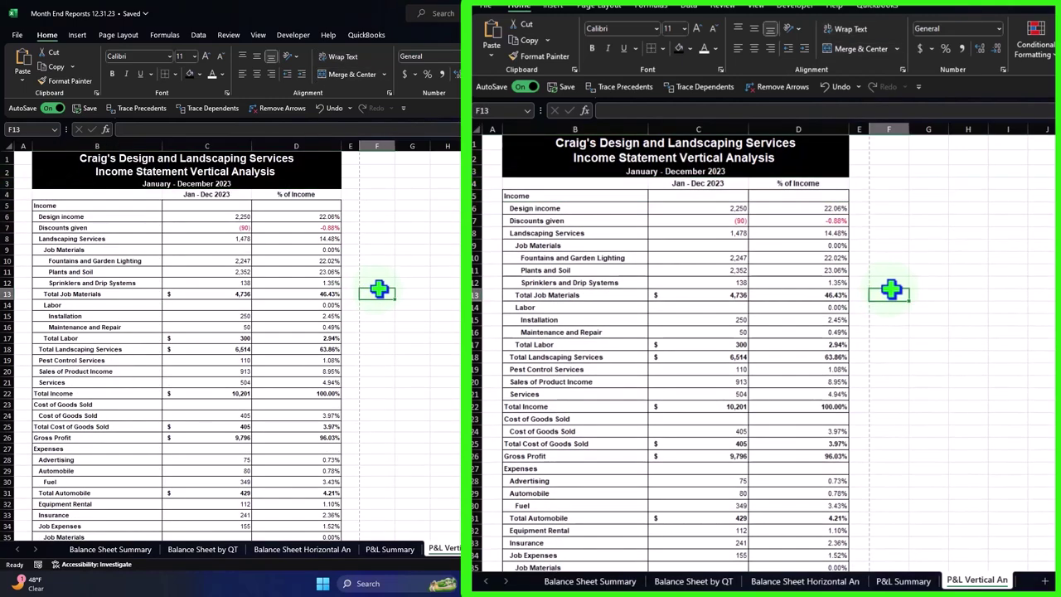
left_click(927, 416)
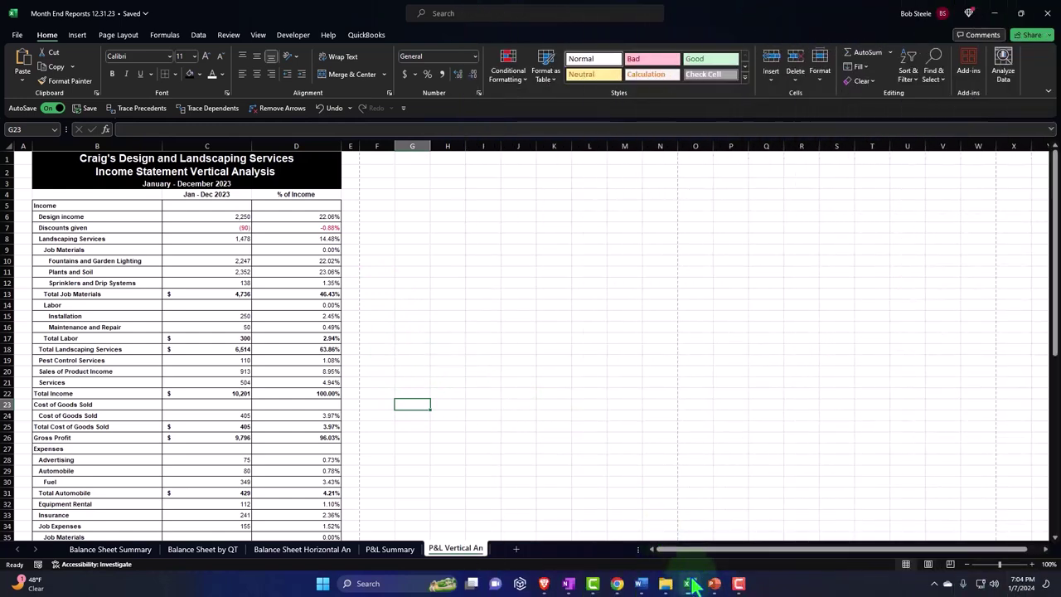
Switch to QuickBooks in Chrome, open the Income Statement by Qt report in a separate browser tab, and collapse the navigation menu
left_click(689, 584)
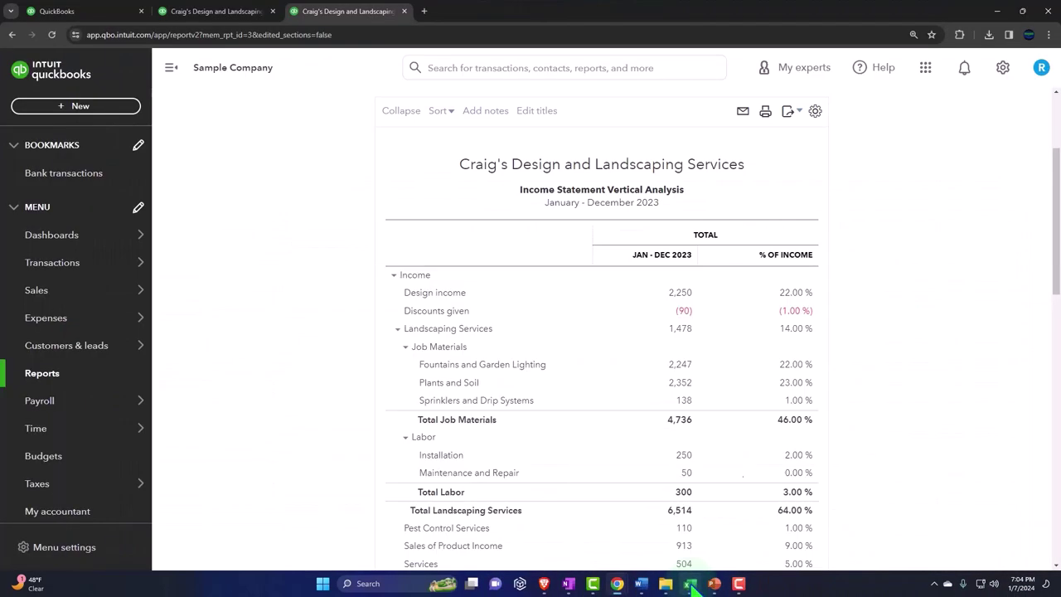
left_click(91, 13)
left_click(91, 47)
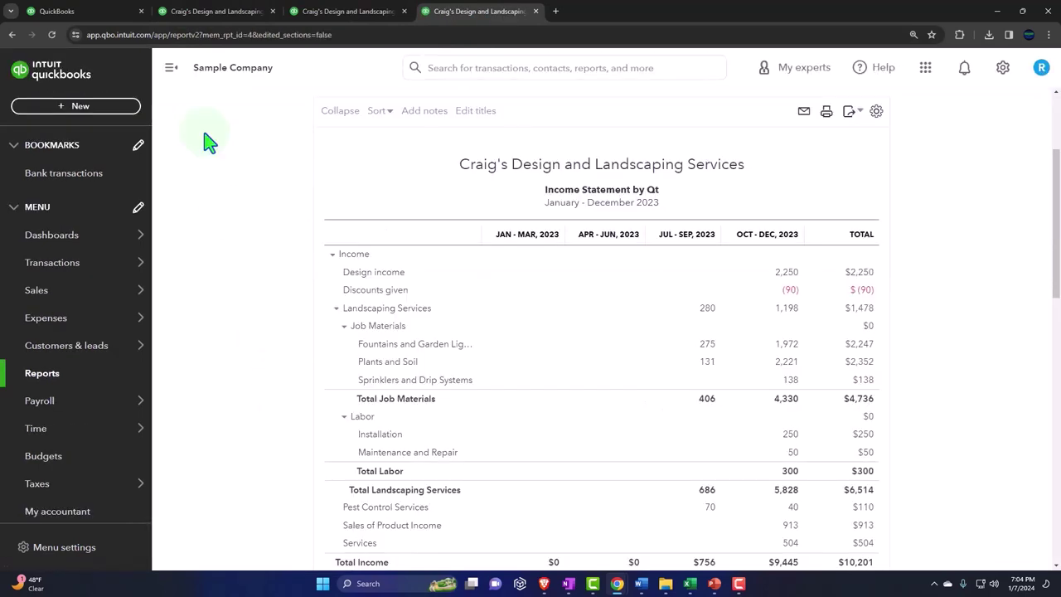
left_click(171, 68)
scroll(502, 265, "up", 2)
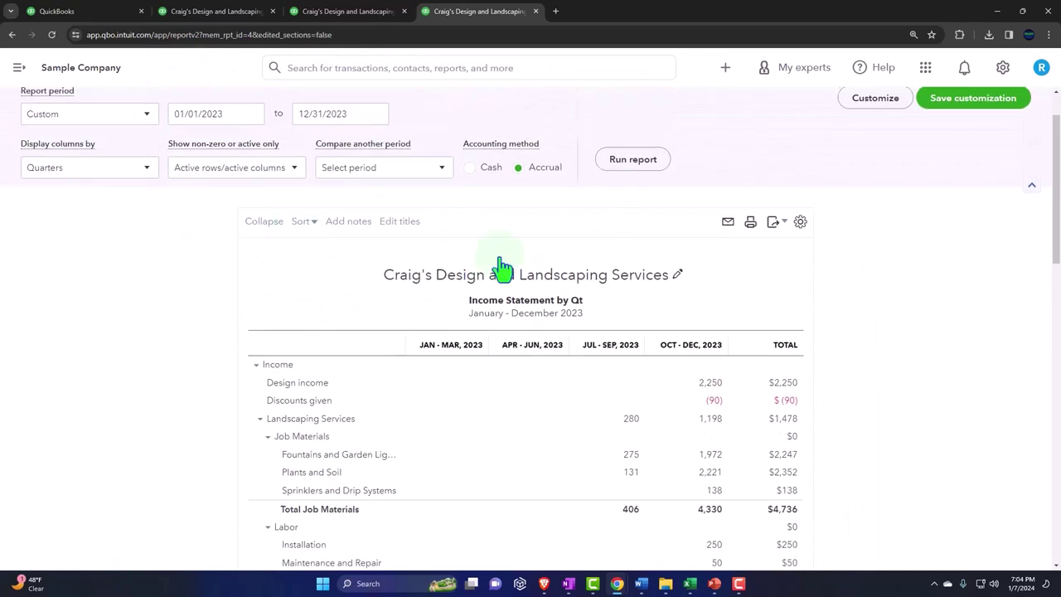
Export the Income Statement by Qt report to Excel and enable editing in the exported workbook
left_click(778, 222)
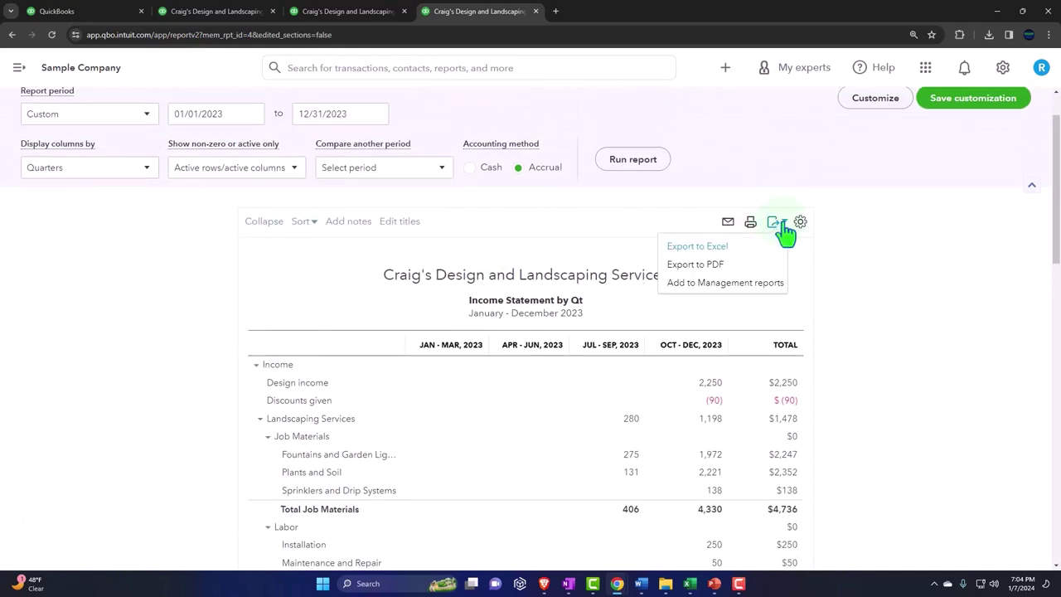
left_click(728, 246)
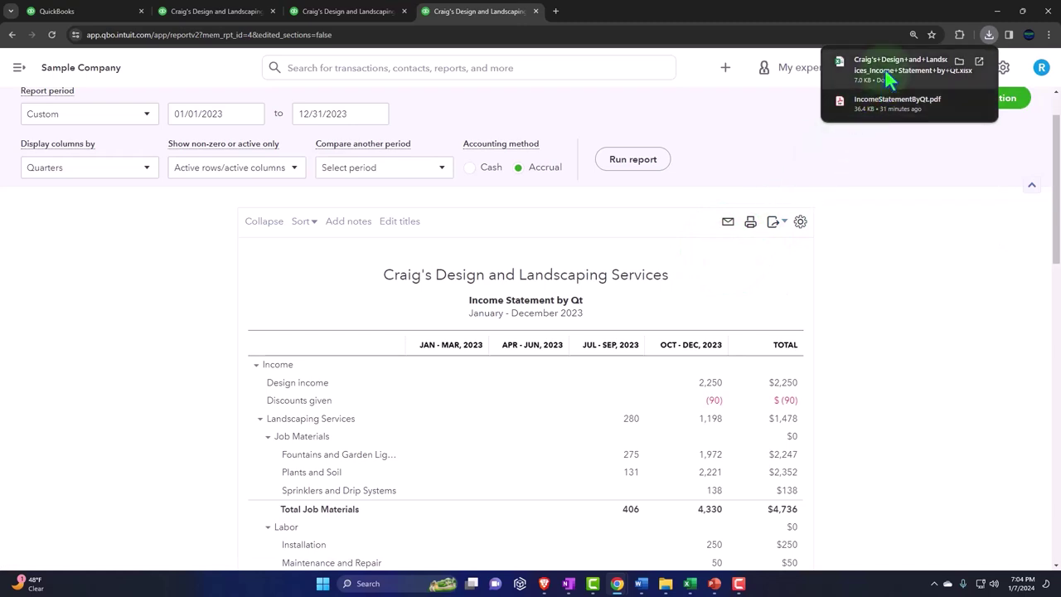
left_click(889, 75)
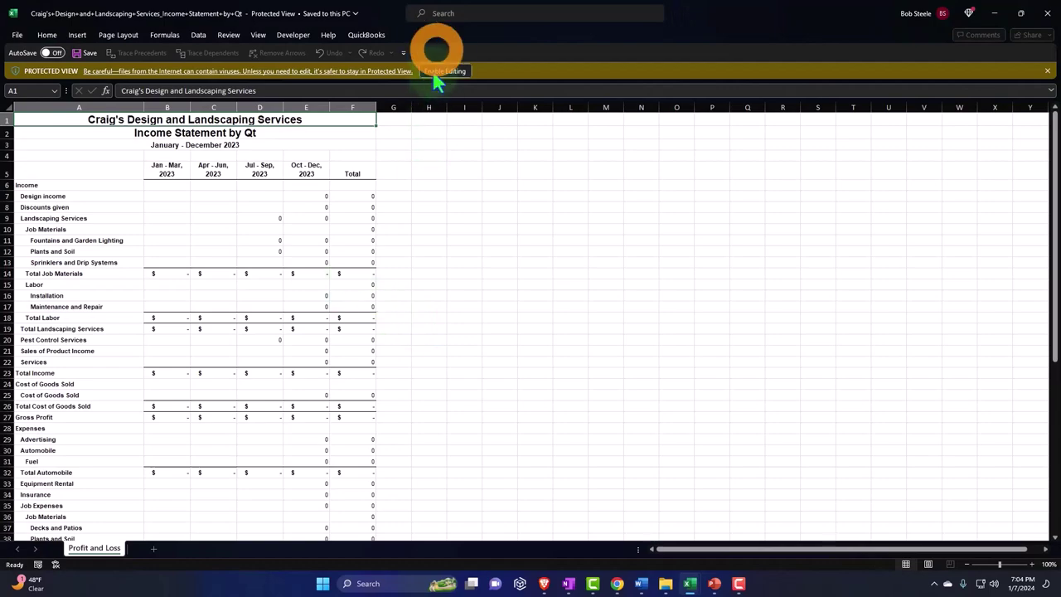
left_click(439, 71)
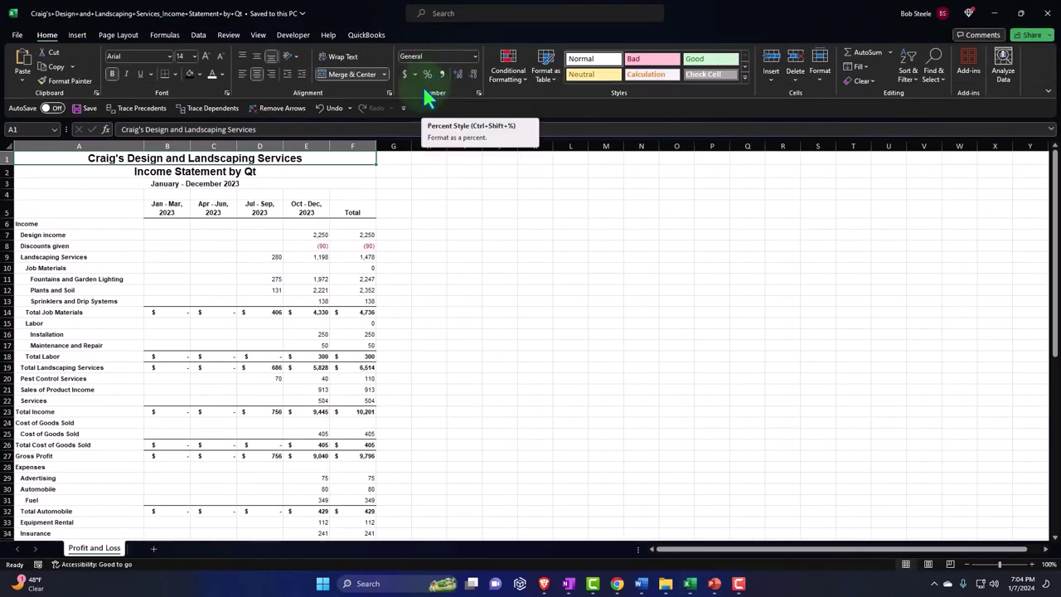
Move the Profit and Loss sheet into the Month End Reporsts 12.31.23.xlsx workbook and reposition it after P&L Vertical An
right_click(114, 553)
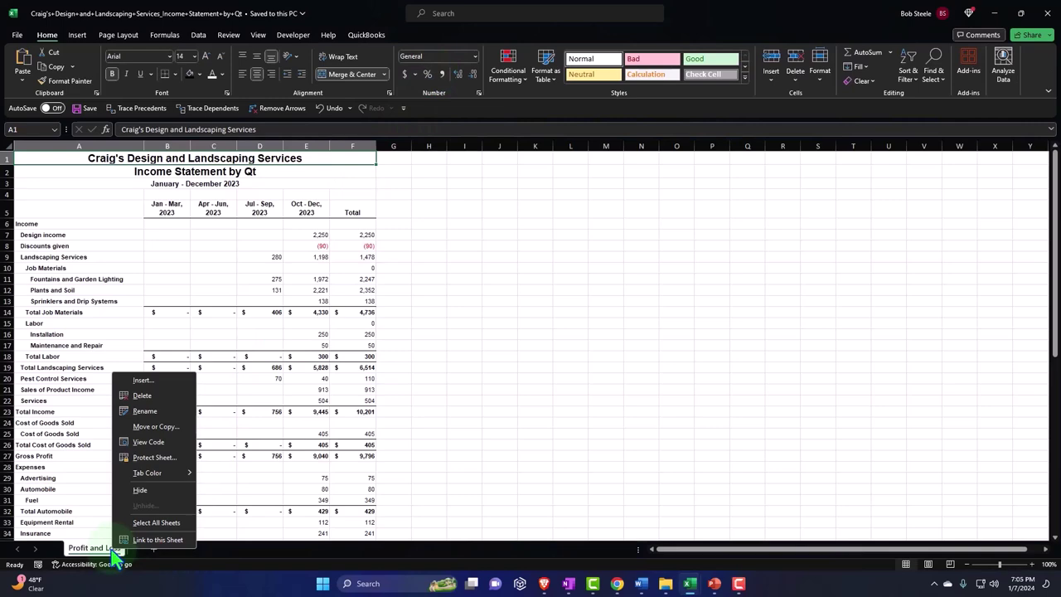
left_click(153, 426)
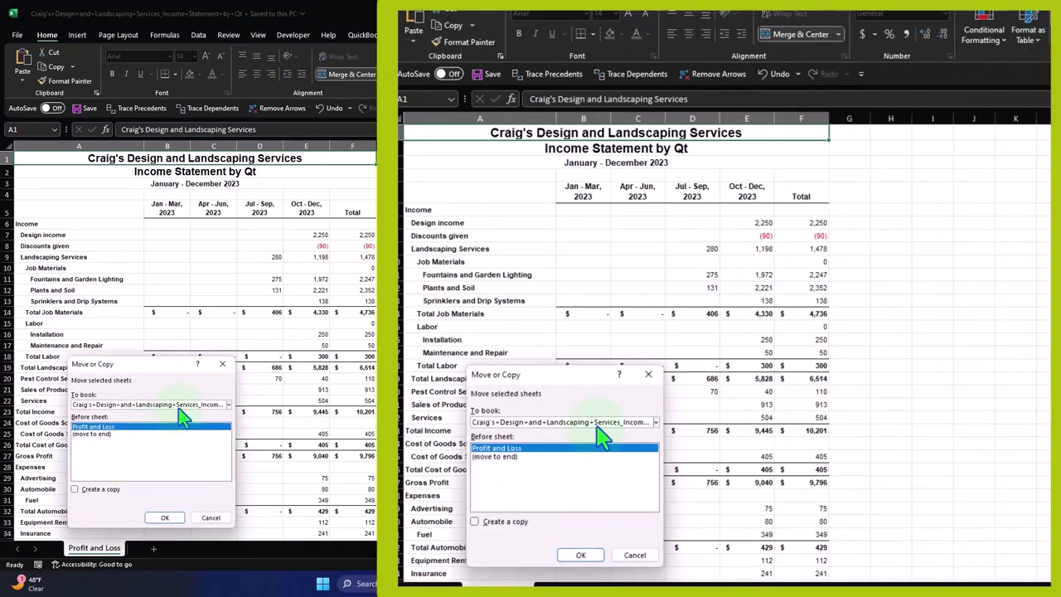
left_click(178, 407)
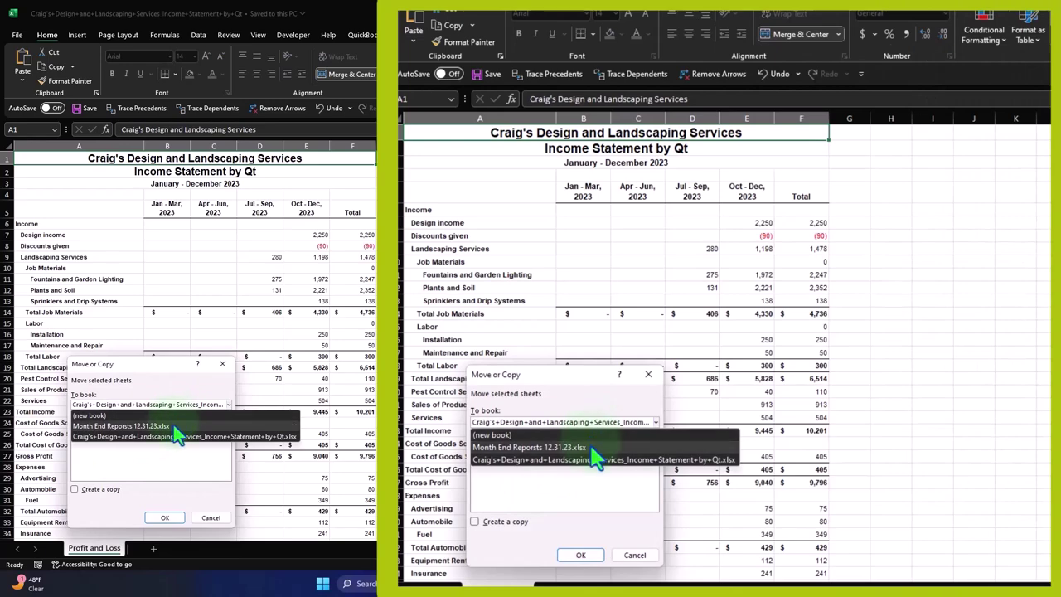
left_click(175, 428)
left_click(173, 516)
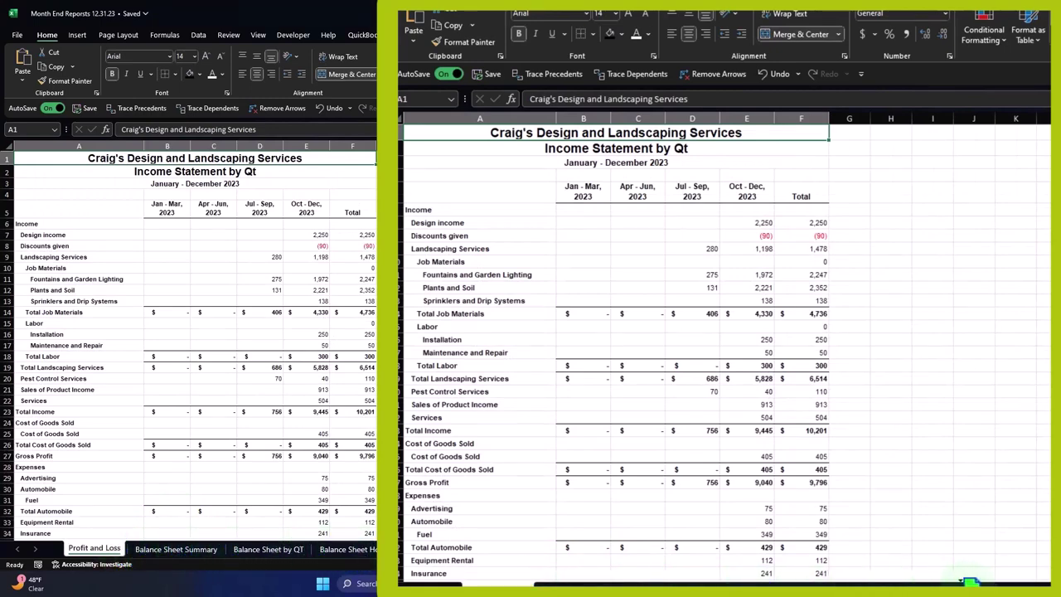
left_click_drag(1046, 583, 975, 582)
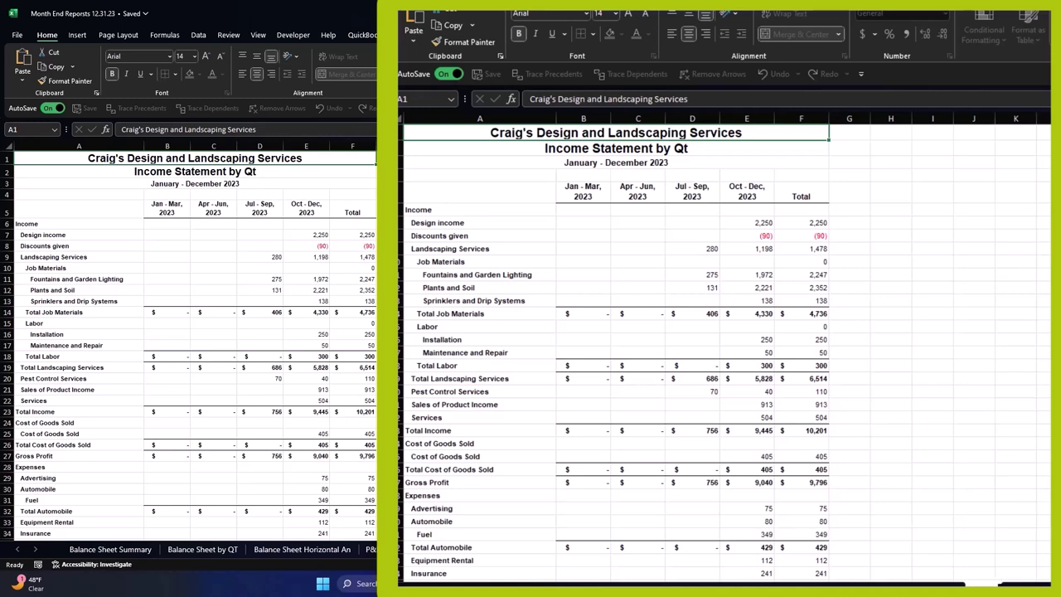
left_click(672, 445)
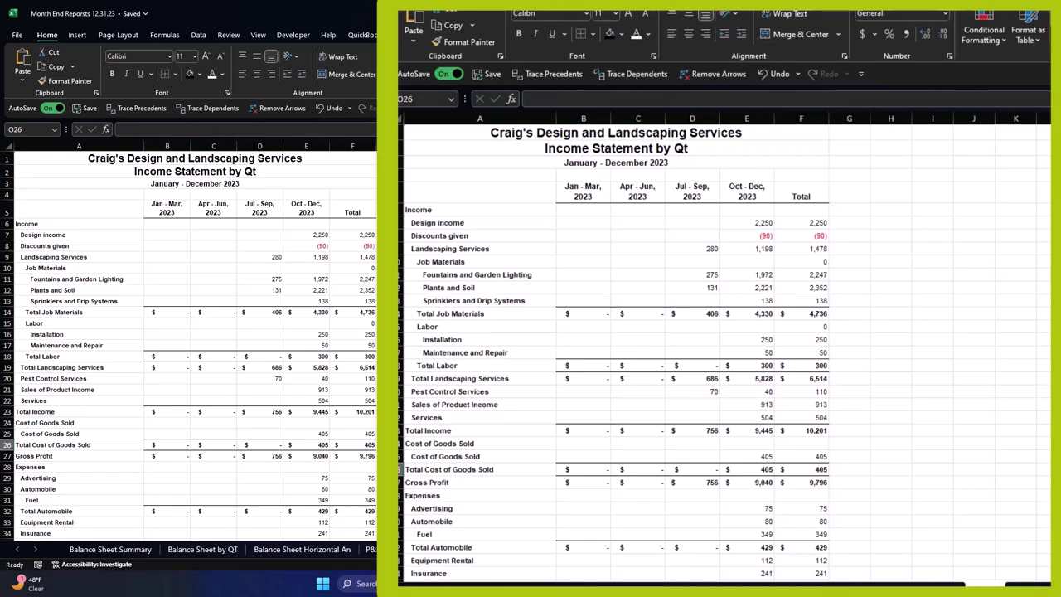
Display the page breaks on the quarterly income statement sheet and set its page orientation to landscape
key("alt+w")
key("p")
left_click(124, 37)
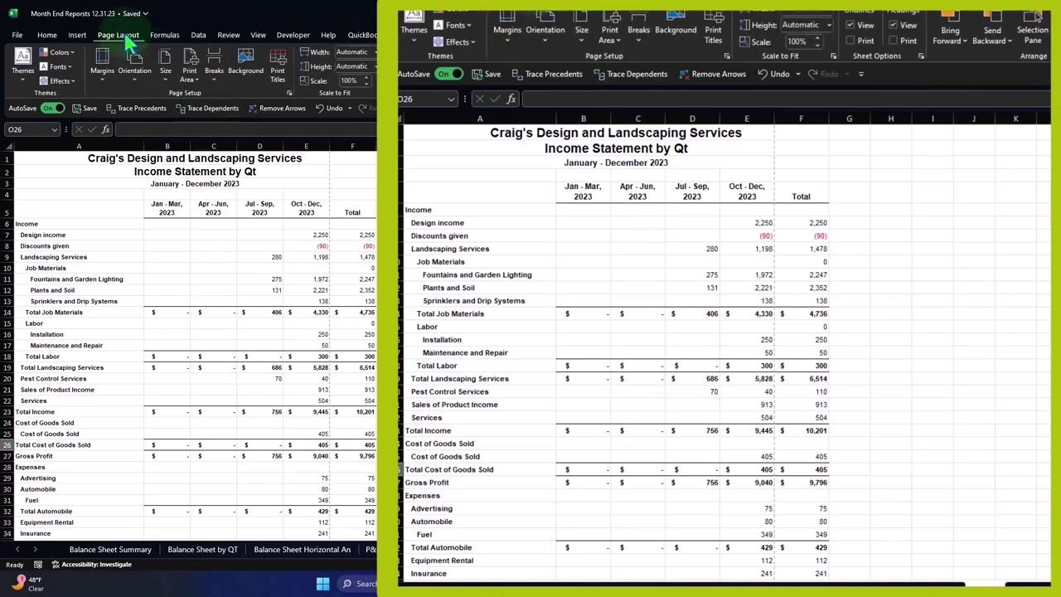
left_click(134, 83)
left_click(142, 133)
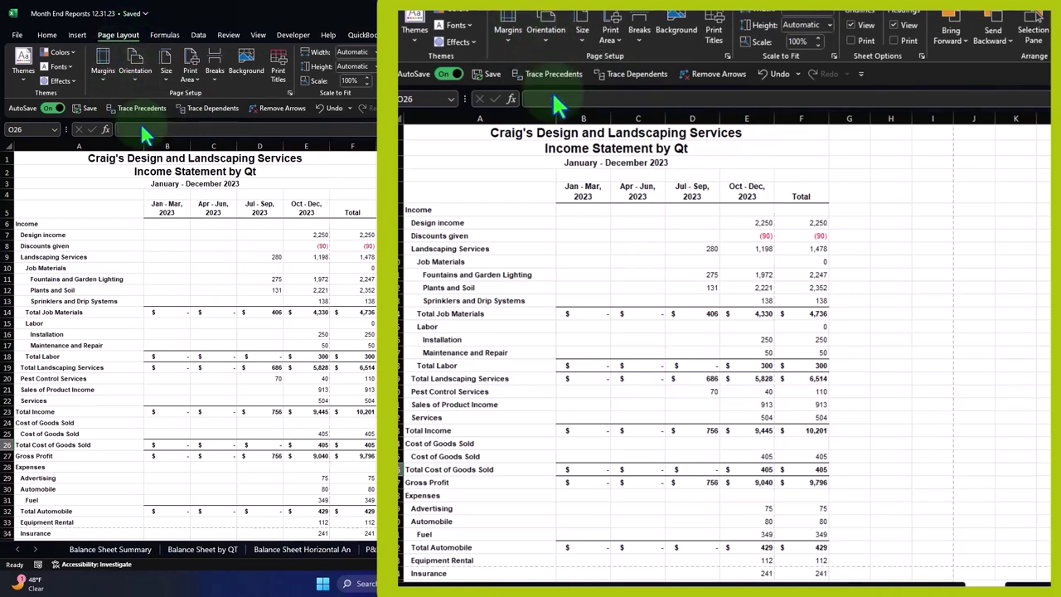
Insert a blank column before the account names on the quarterly income statement, and widen it and blank column H to the same width
left_click(50, 145)
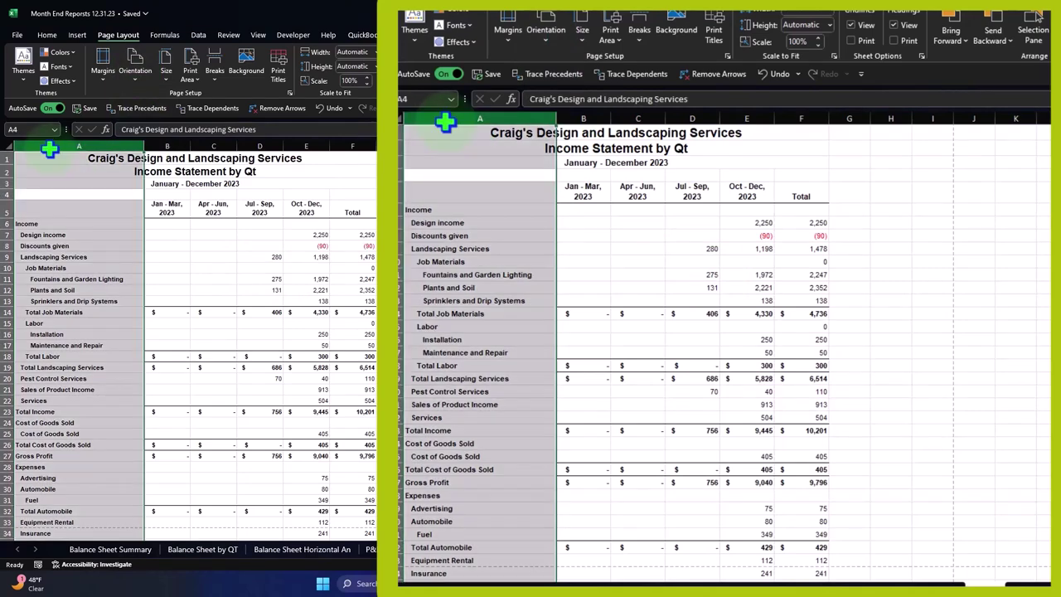
right_click(51, 256)
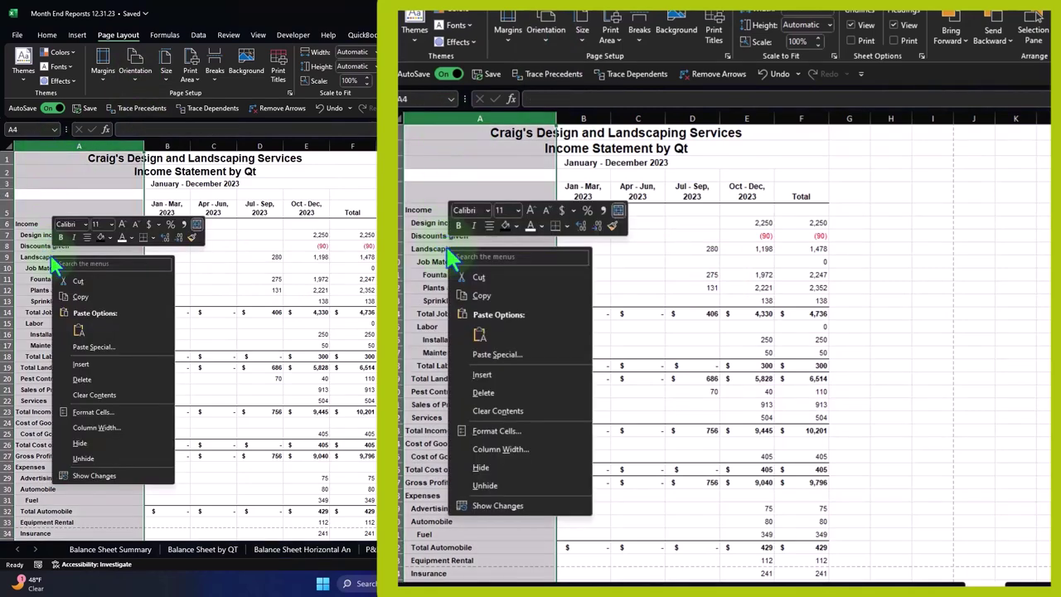
left_click(81, 365)
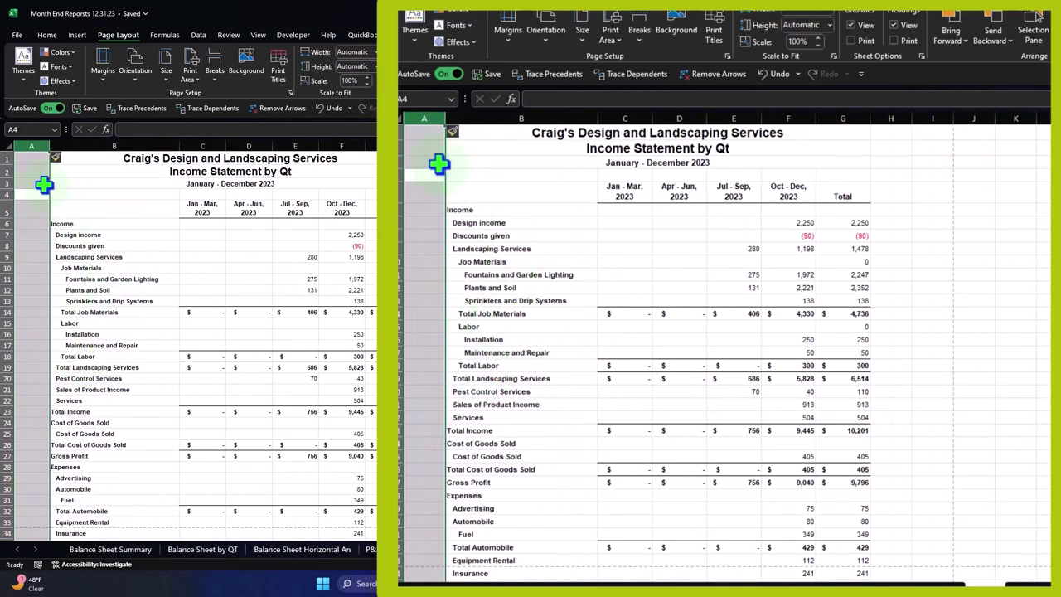
left_click(900, 119)
left_click_drag(912, 118, 927, 118)
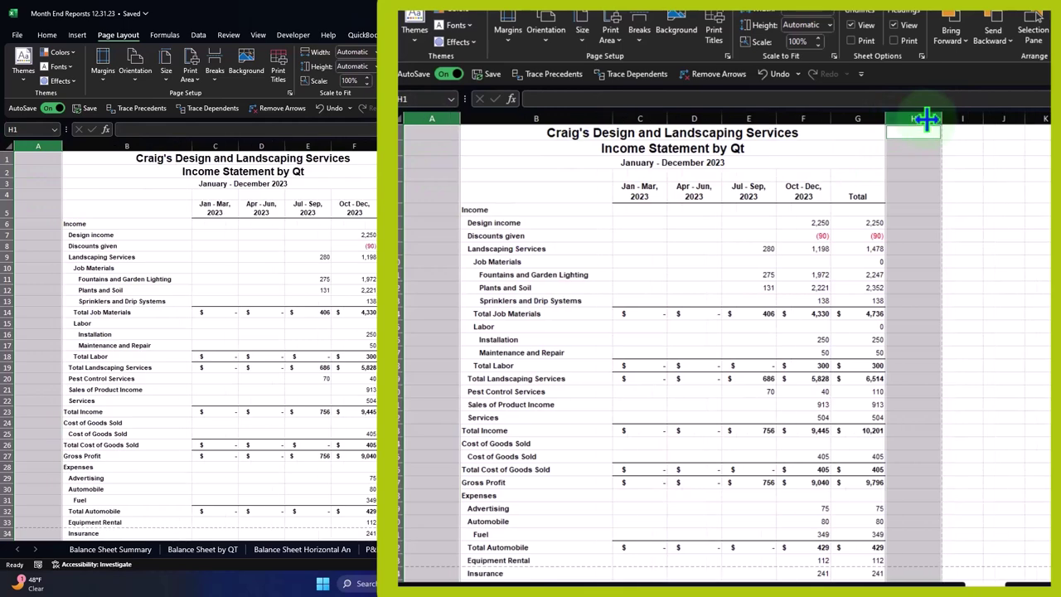
left_click(818, 248)
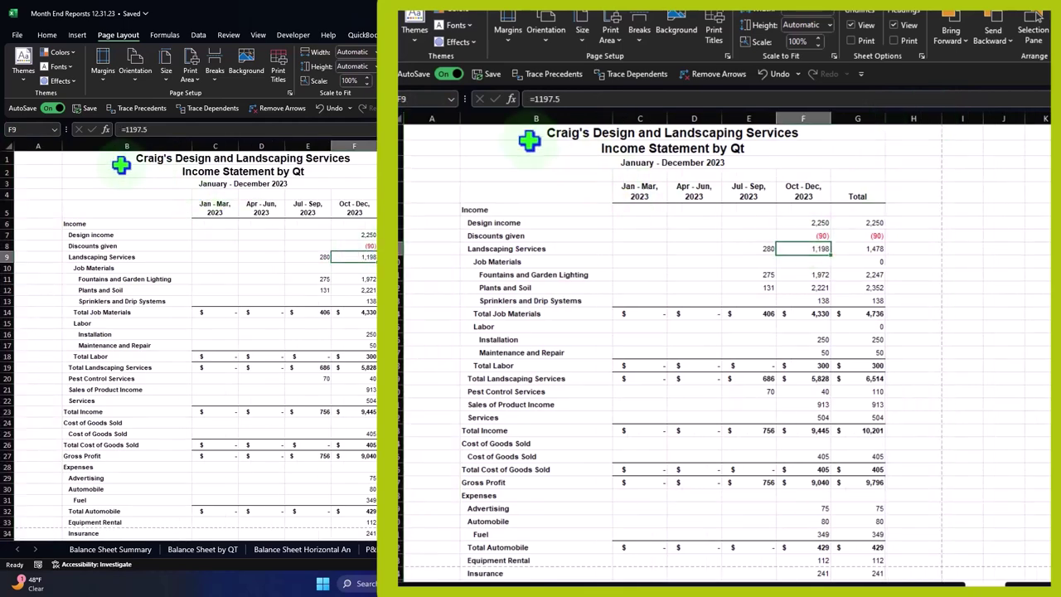
Format the three report title rows across columns B to G with a black fill and white text
left_click_drag(531, 135, 796, 163)
left_click(46, 34)
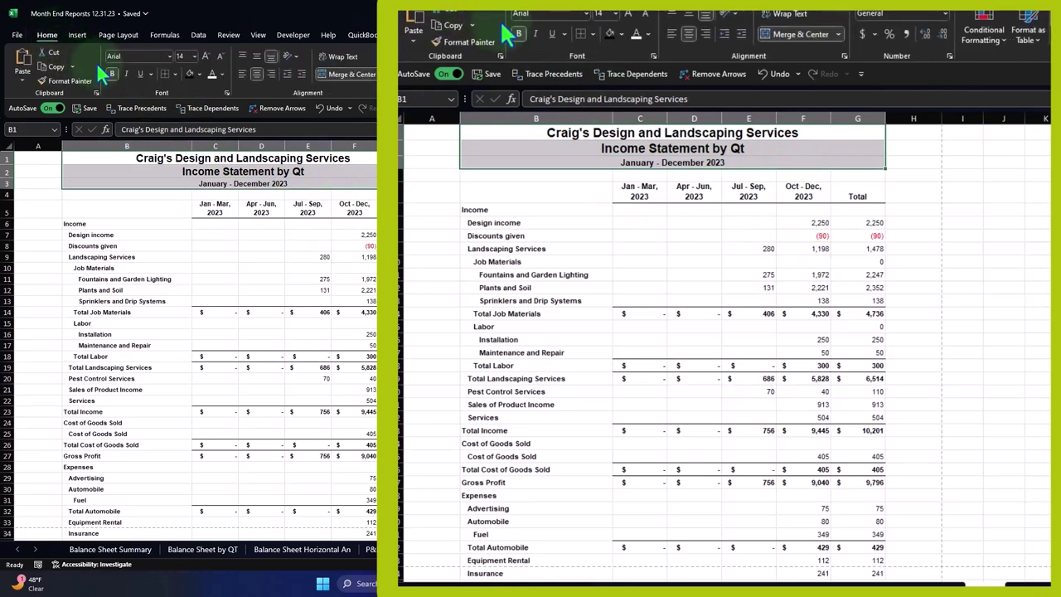
left_click(190, 74)
left_click(213, 72)
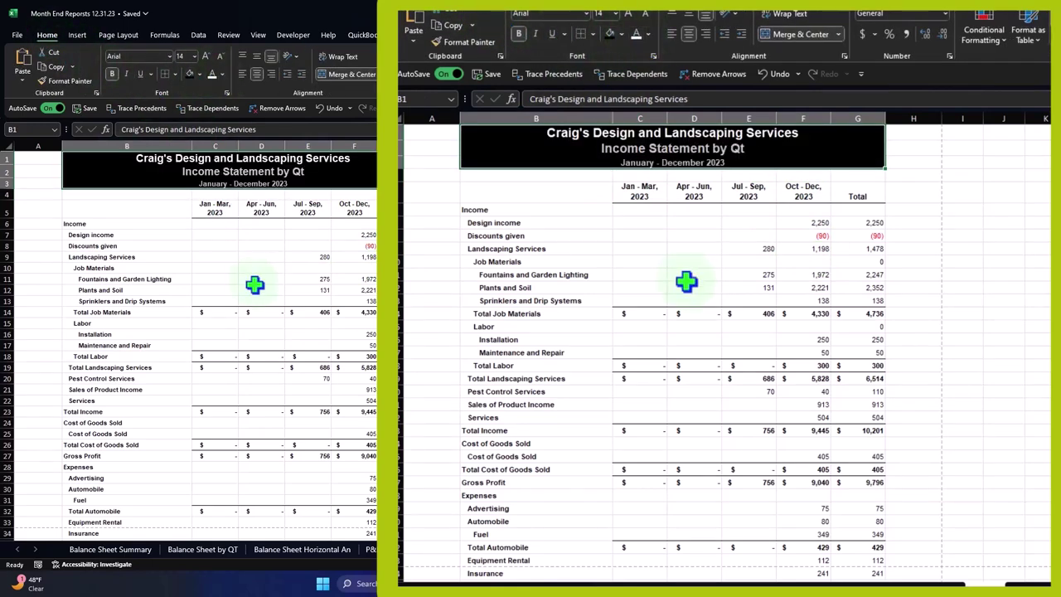
left_click(262, 289)
Apply All Borders to the income statement body from the Income row through Net Income, columns B to G
left_click_drag(467, 209, 849, 550)
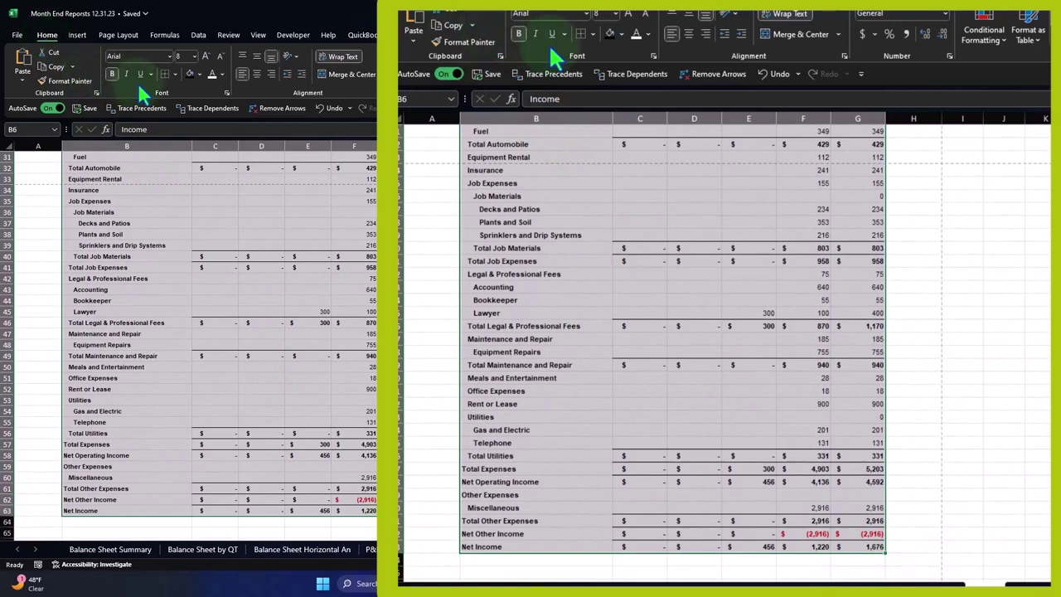
left_click(592, 33)
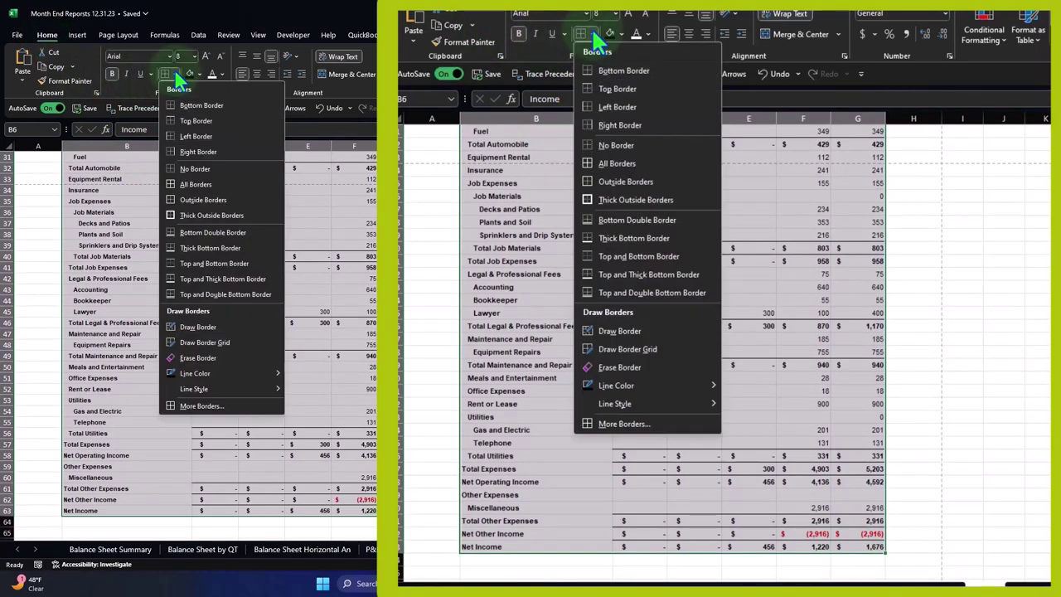
left_click(617, 163)
scroll(621, 189, "up", 10)
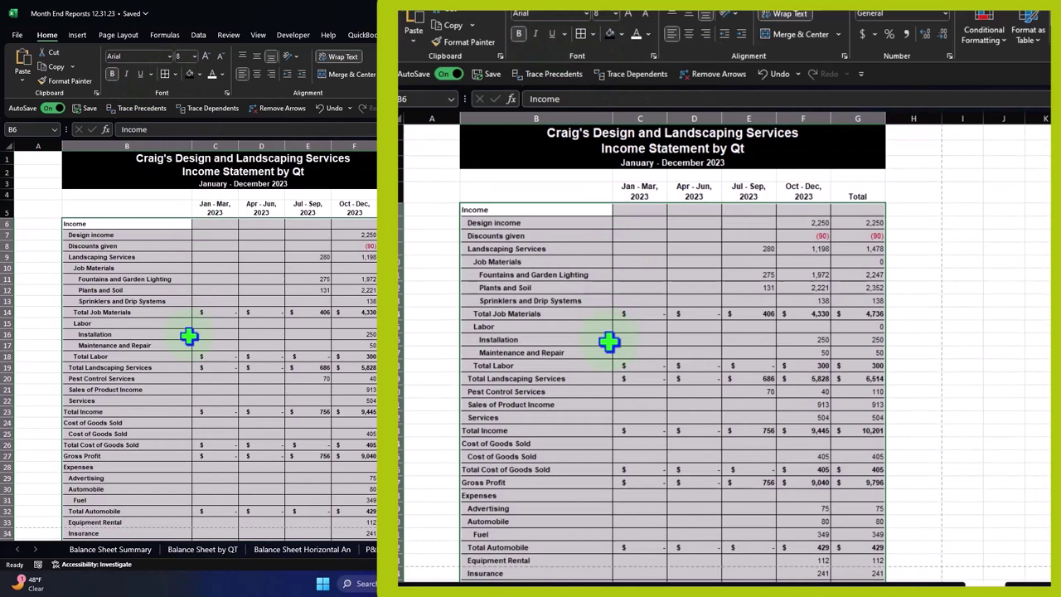
left_click(609, 344)
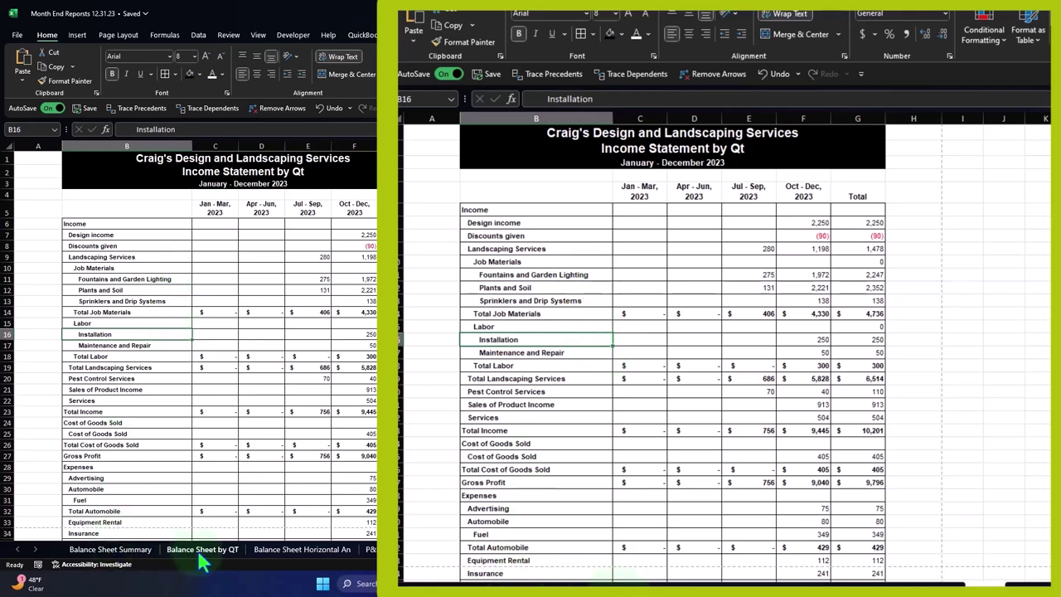
Set up printing of the entire workbook with CutePDF Writer as the printer and No Scaling
left_click(16, 35)
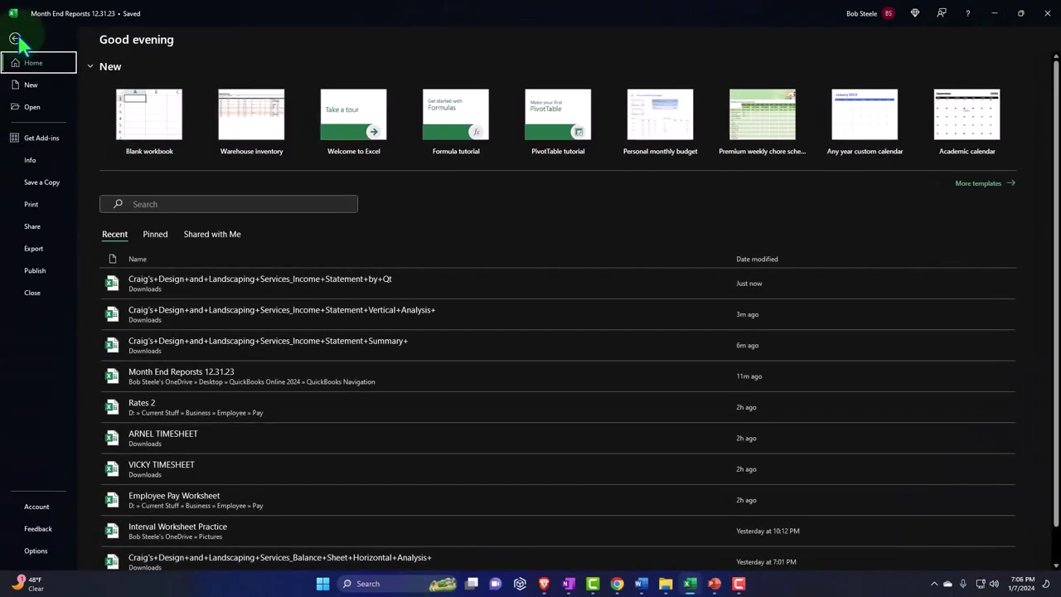
left_click(26, 209)
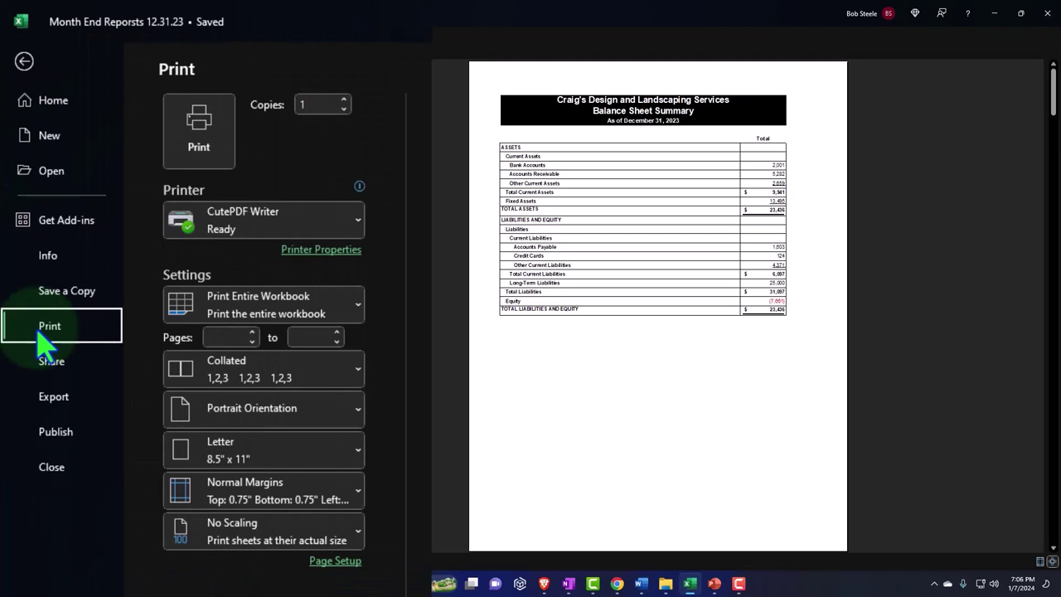
left_click(326, 226)
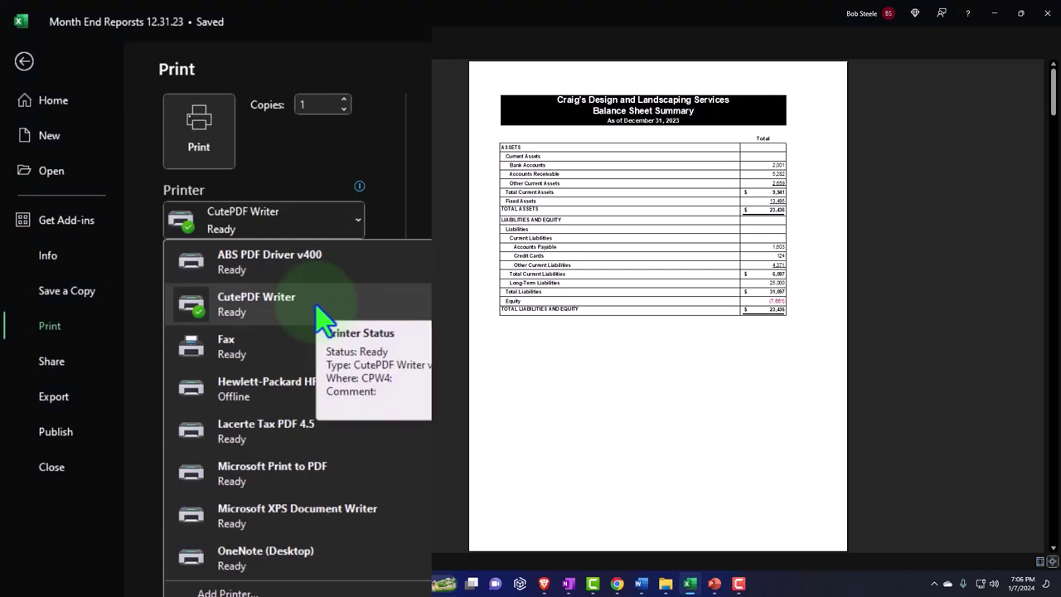
left_click(358, 223)
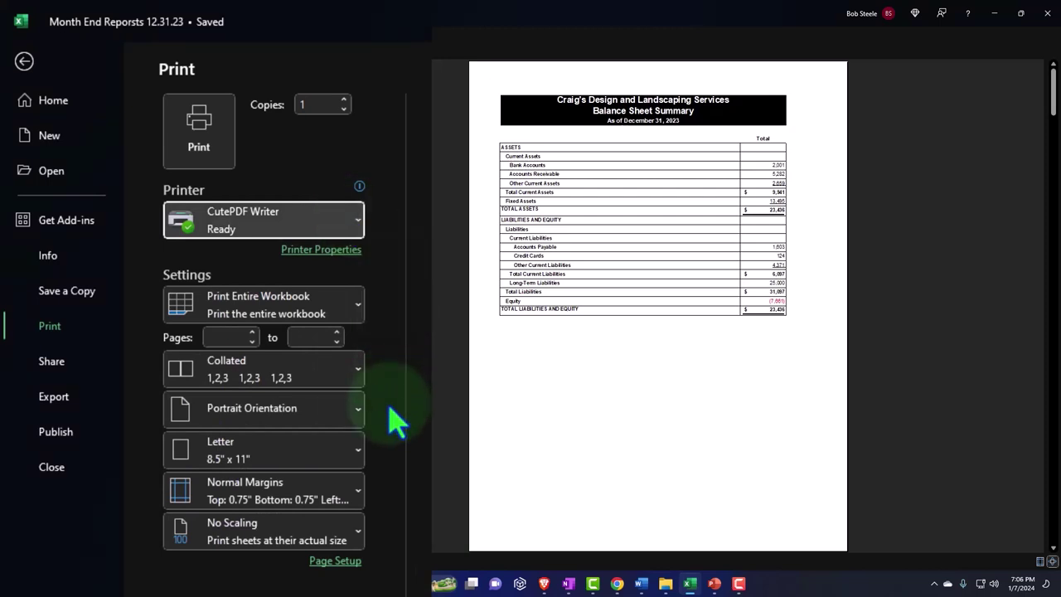
left_click(364, 313)
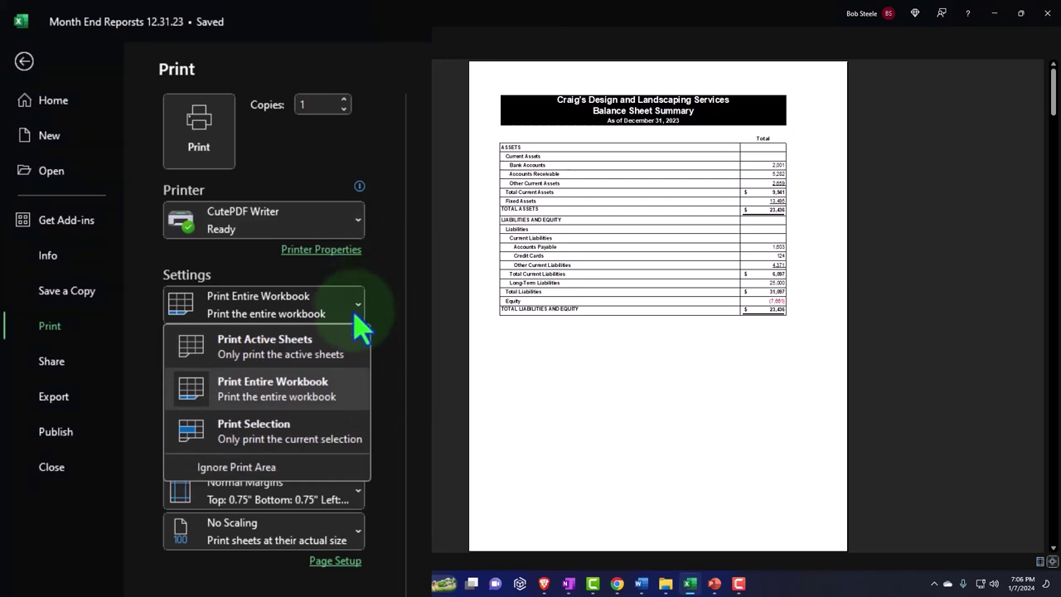
left_click(286, 401)
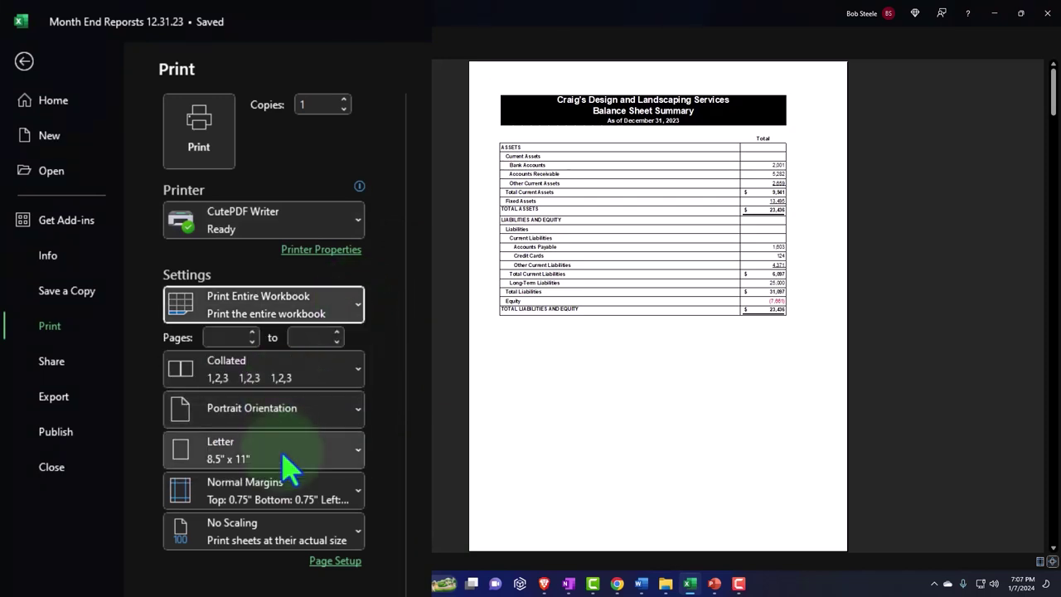
left_click(276, 540)
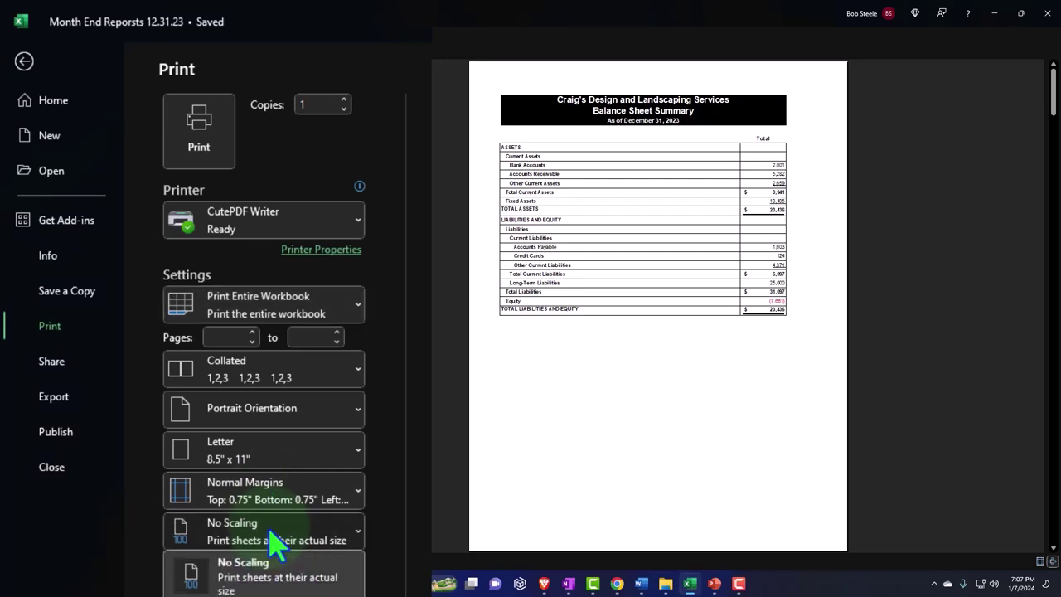
left_click(277, 541)
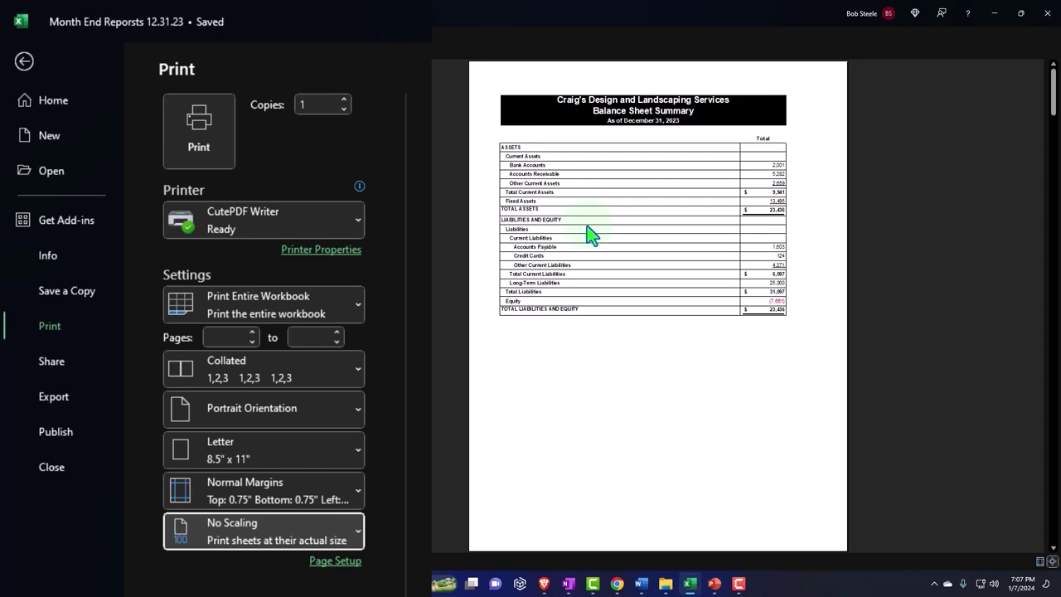
Examine the print preview pages from the Balance Sheet Summary to the end of the Income Statement by Qt
scroll(591, 236, "down", 1)
scroll(590, 235, "down", 3)
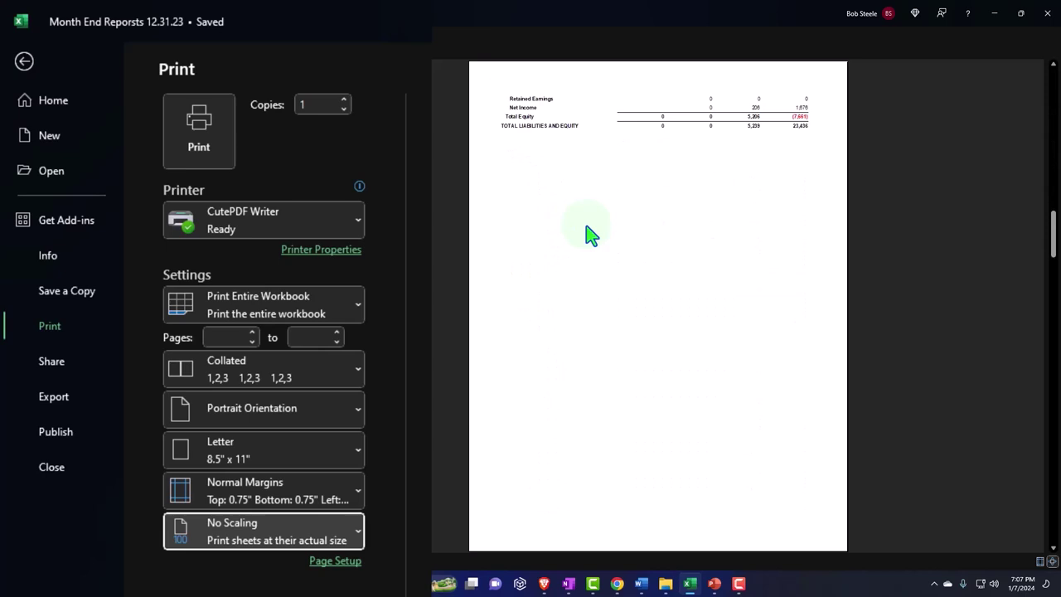
scroll(590, 235, "down", 2)
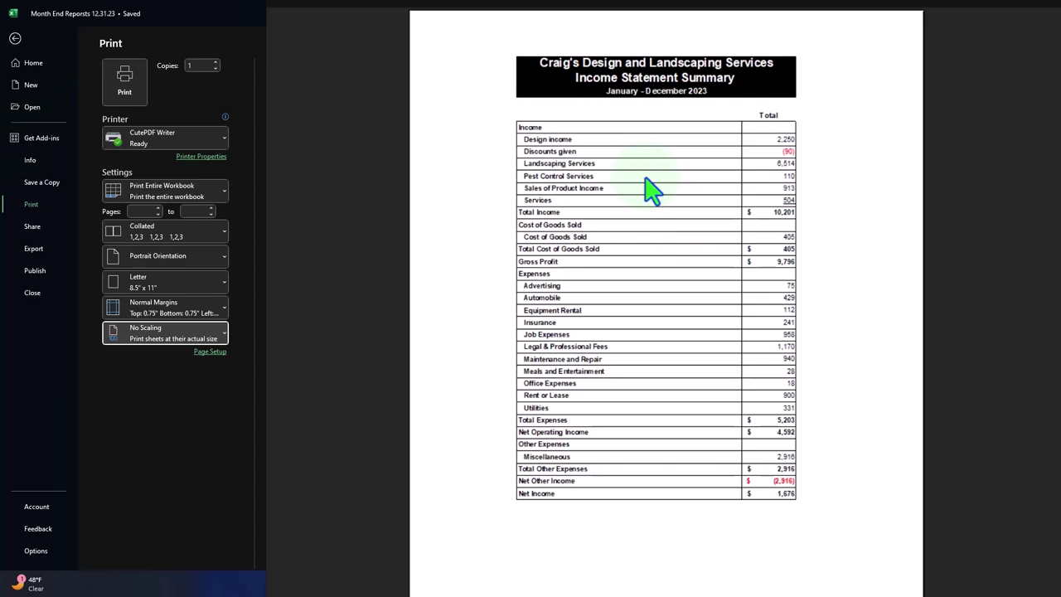
scroll(651, 191, "down", 1)
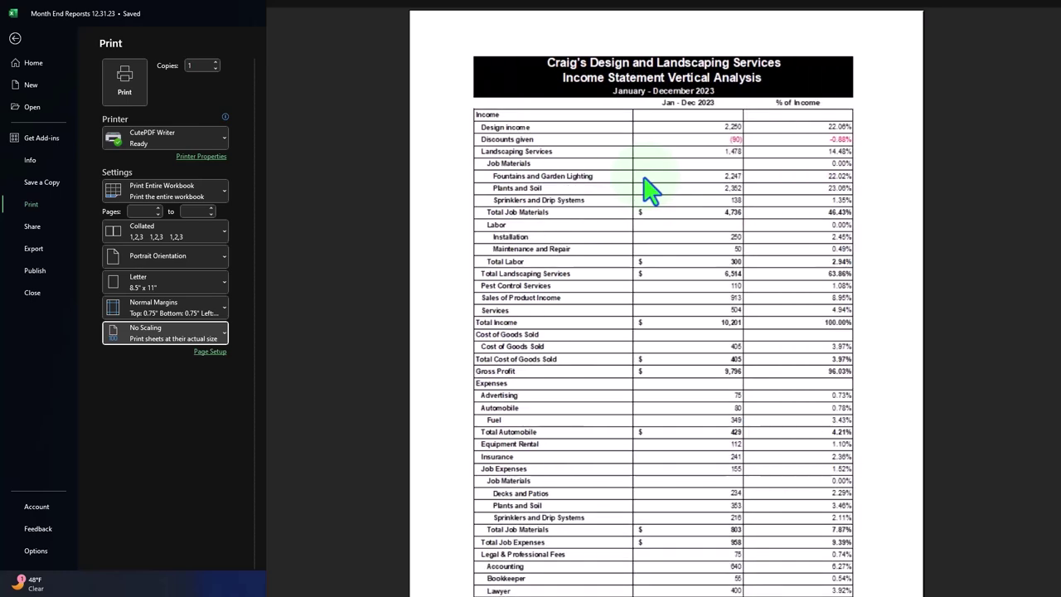
scroll(651, 191, "down", 1)
scroll(651, 190, "down", 1)
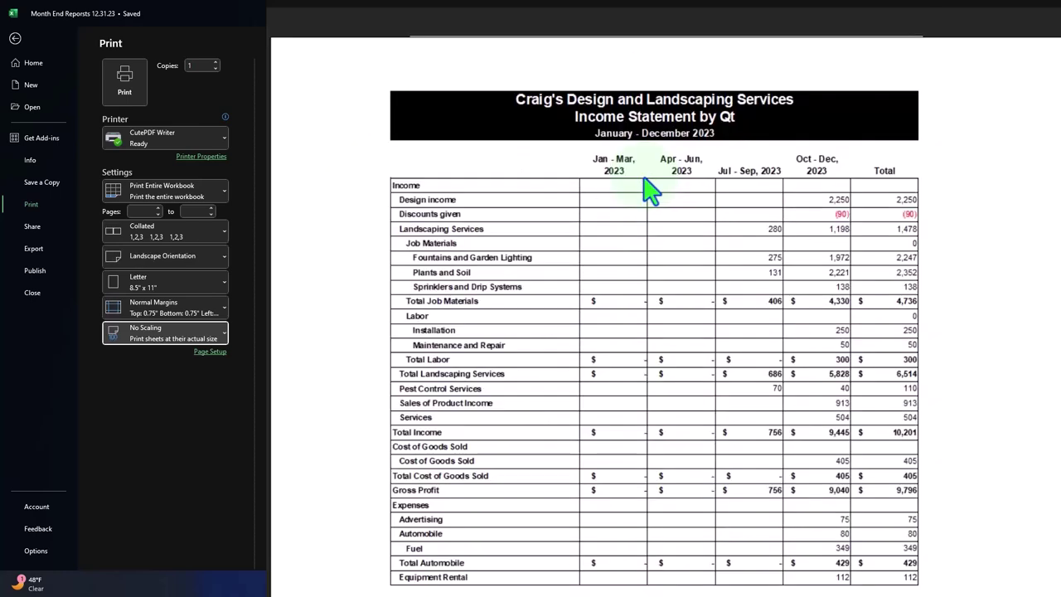
scroll(651, 191, "down", 1)
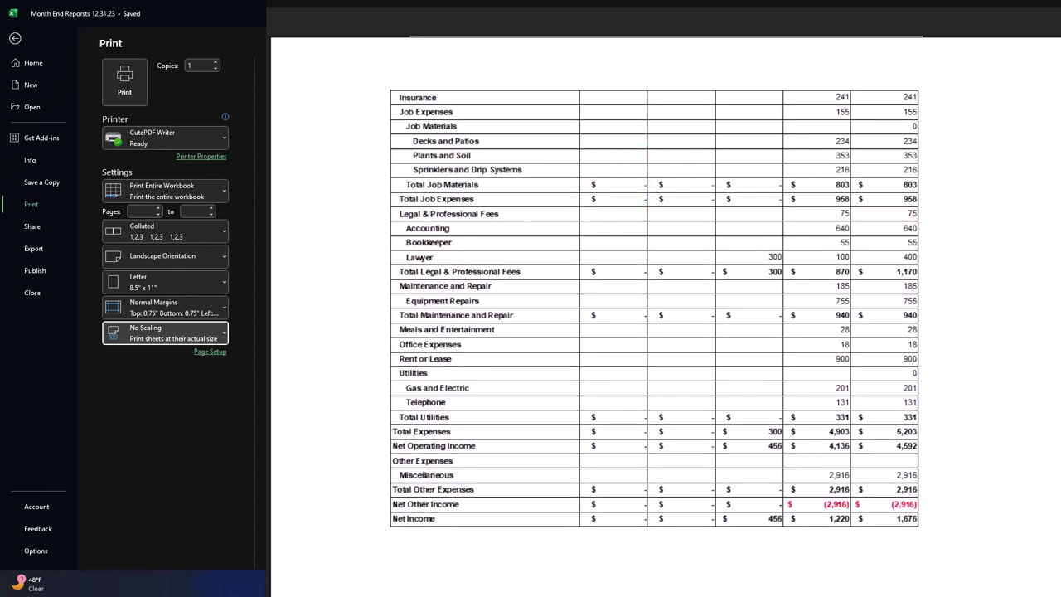
Print the workbook to PDF in the QuickBooks Navigation folder, replacing the existing Month End Reporsts 12.31.23 PDF
left_click(139, 92)
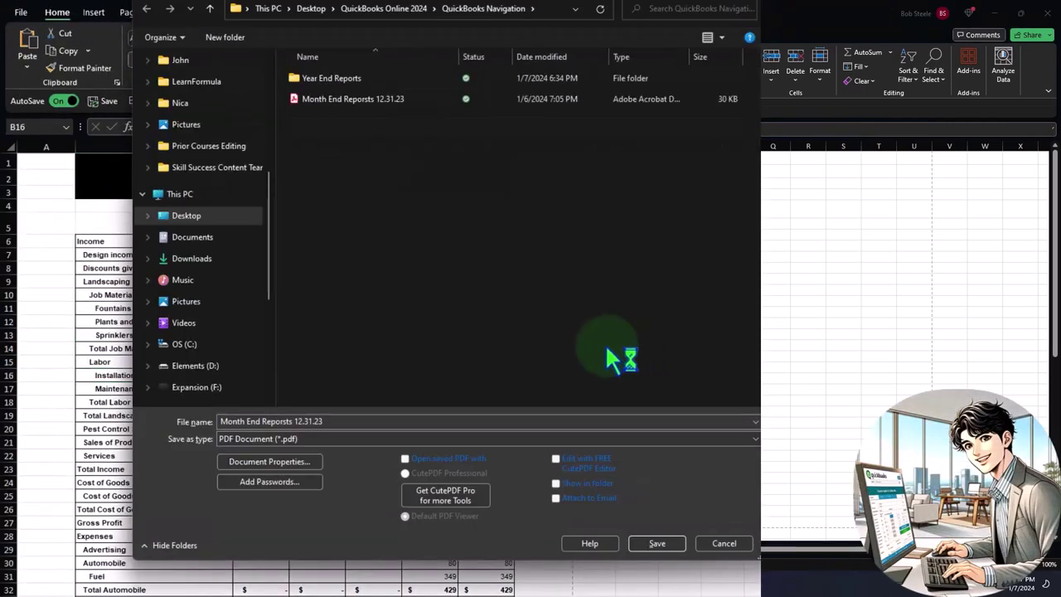
left_click(328, 100)
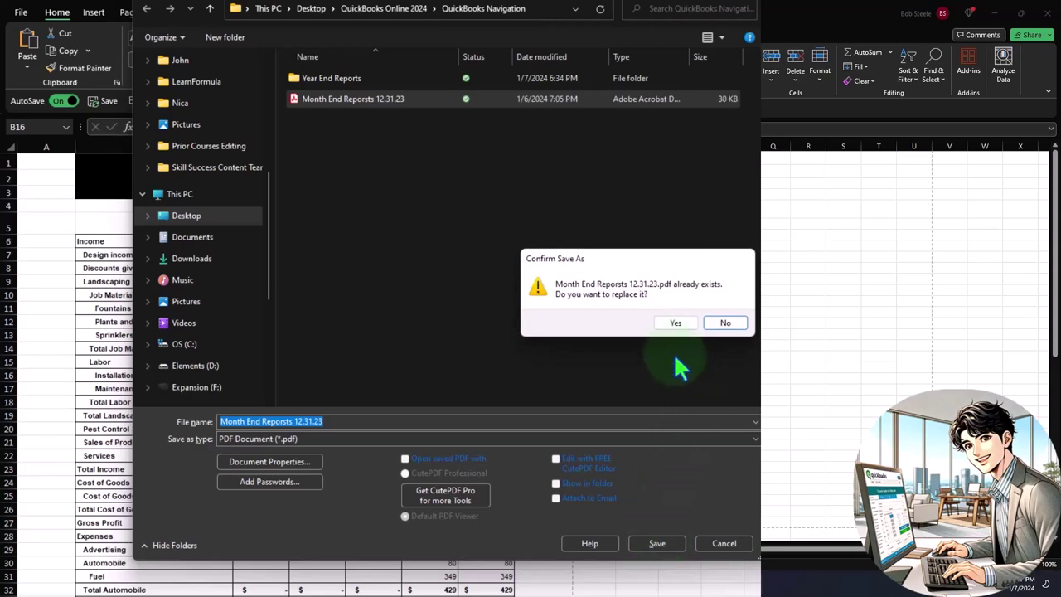
left_click(675, 323)
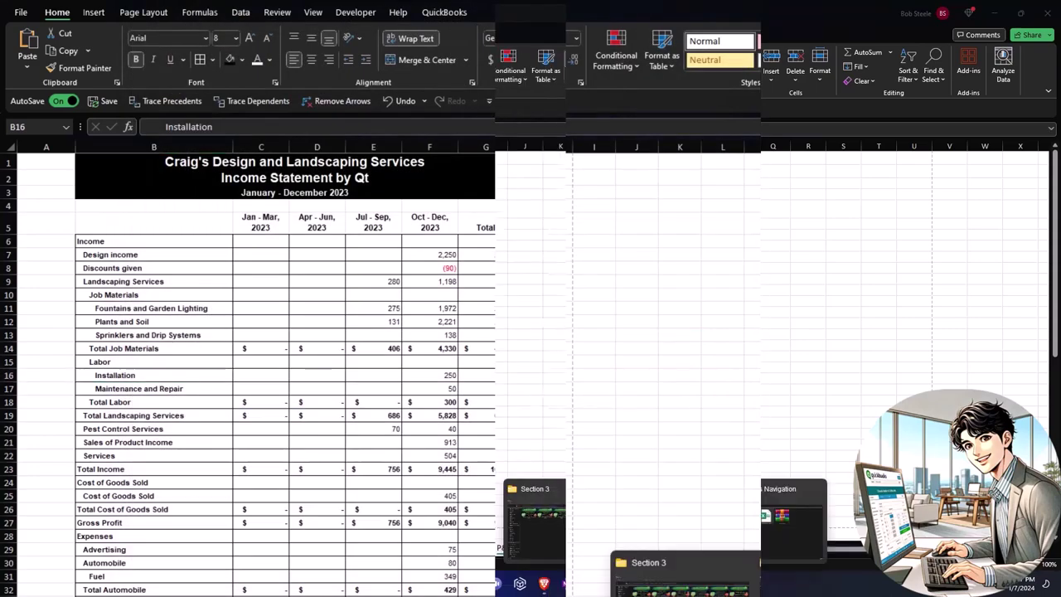
Switch to the QuickBooks Navigation folder in File Explorer, open the Month End Reporsts 12.31.23 PDF in Acrobat, and close the tools pane
left_click(753, 550)
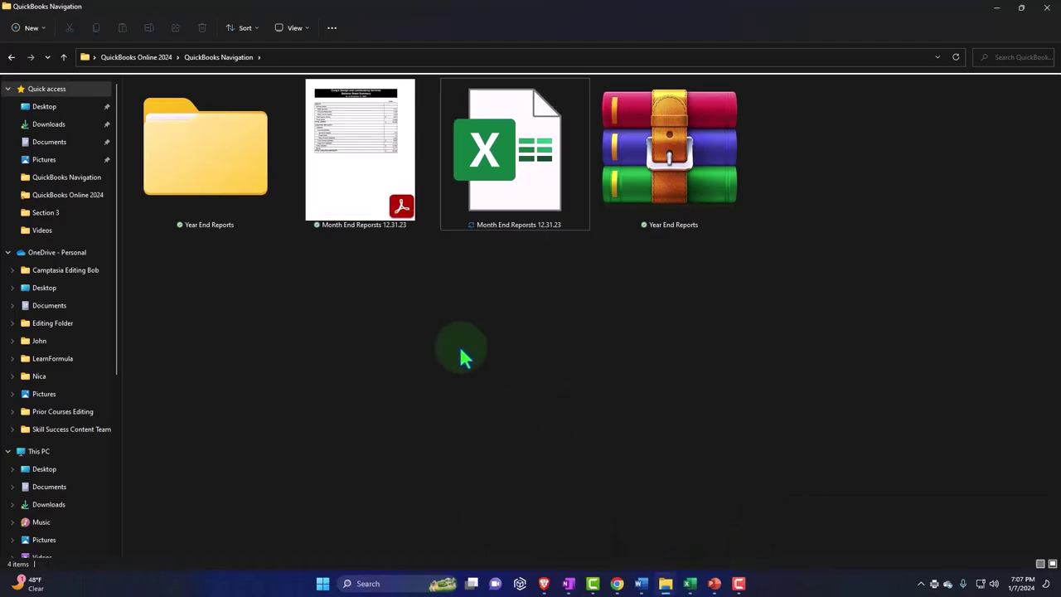
left_click(375, 195)
double_click(373, 197)
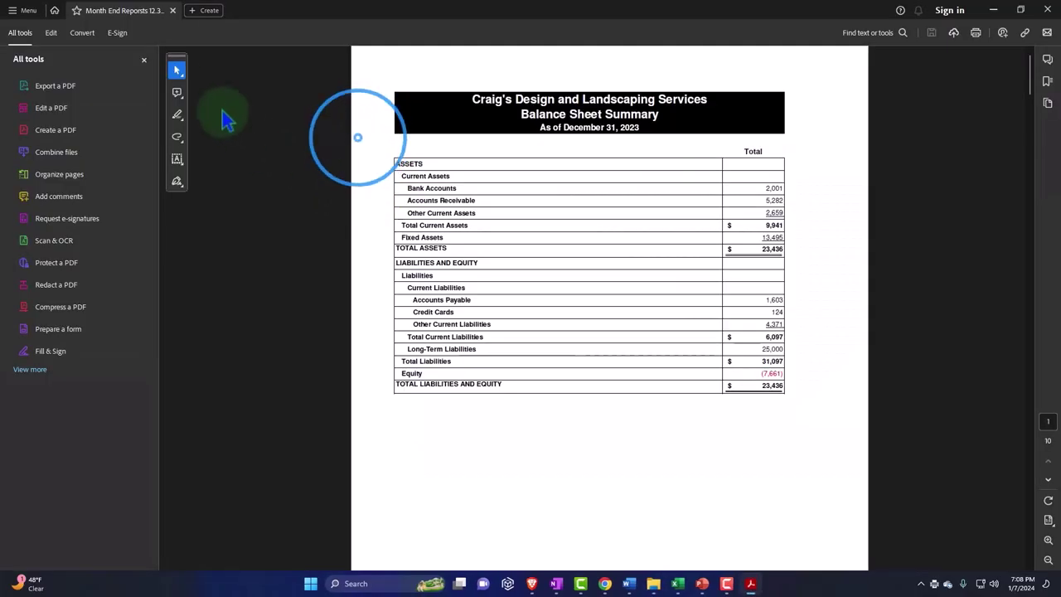
left_click(143, 63)
Examine the PDF's pages from the Balance Sheet Summary to the Income Statement by Qt
scroll(268, 260, "down", 10)
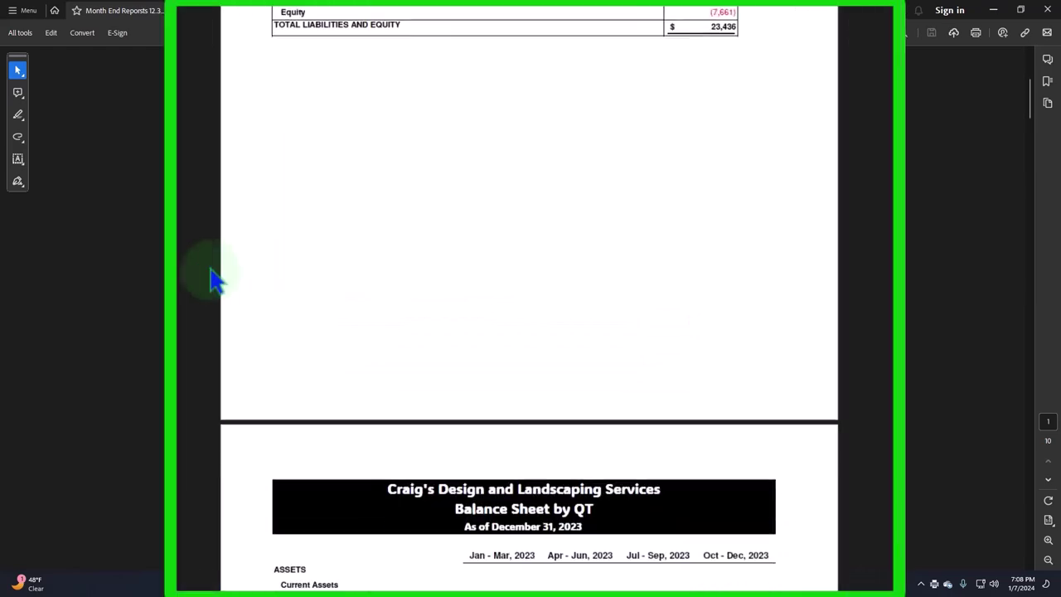
scroll(211, 281, "down", 10)
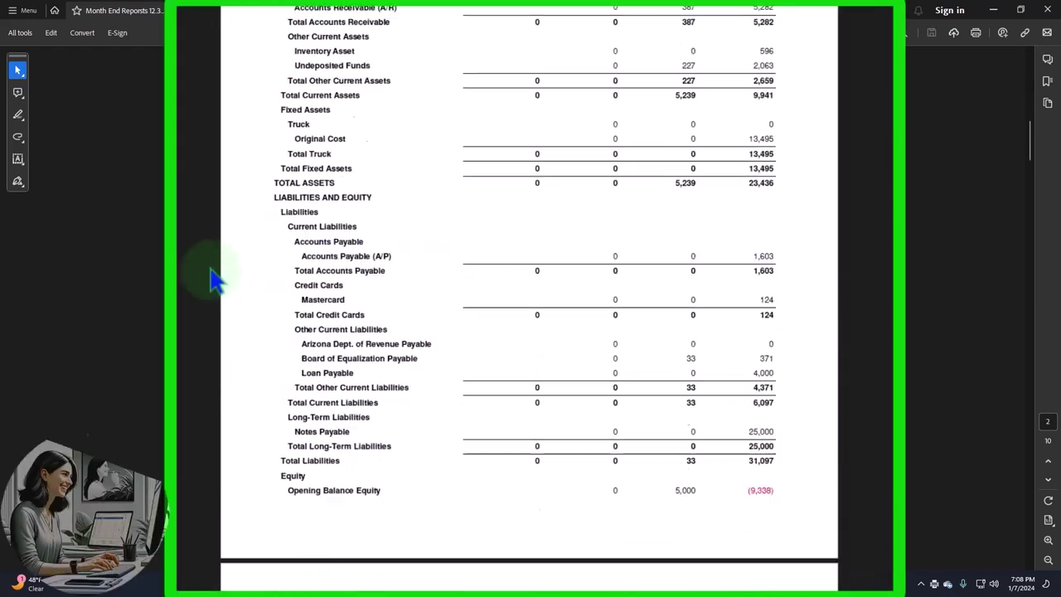
scroll(211, 280, "down", 10)
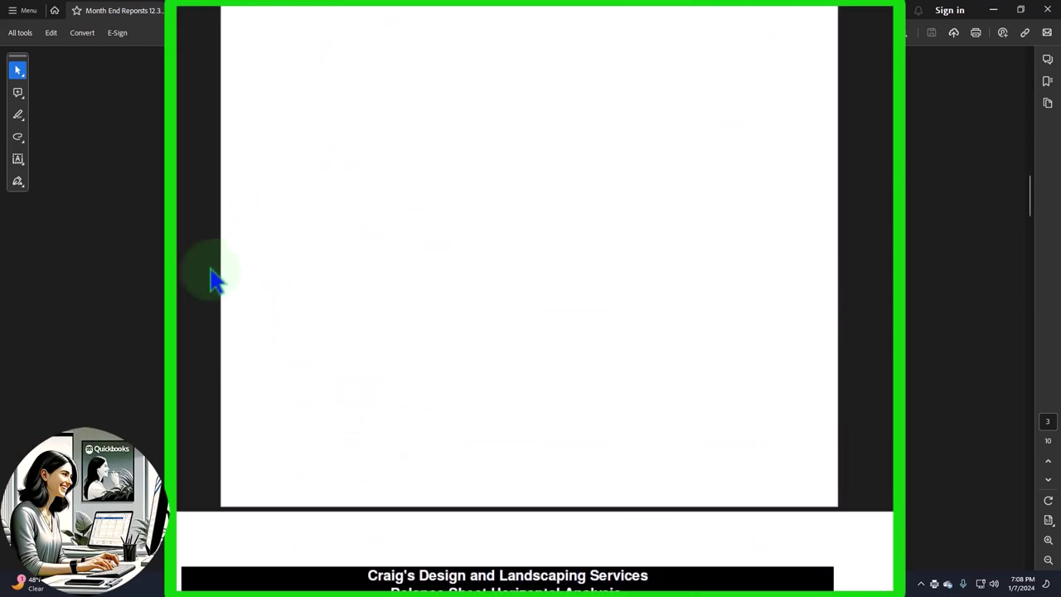
scroll(215, 280, "down", 3)
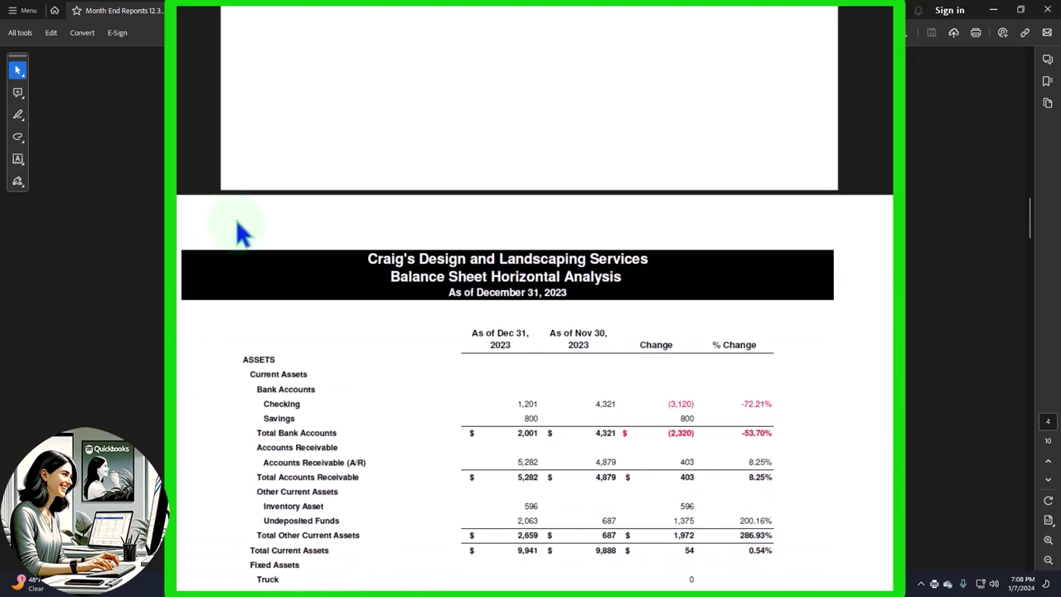
scroll(244, 245, "down", 7)
scroll(251, 262, "down", 10)
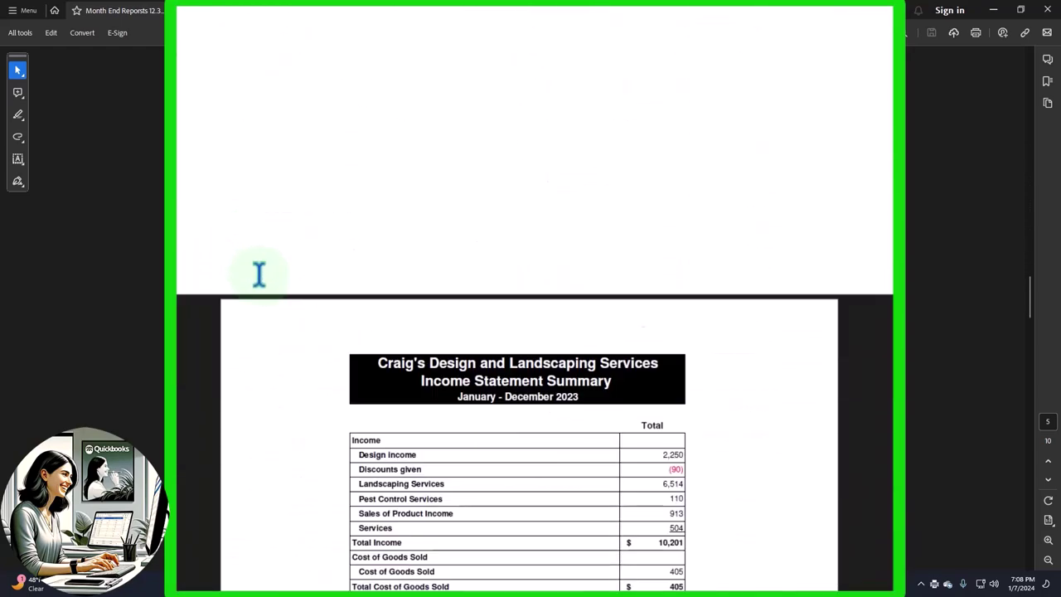
scroll(263, 283, "down", 10)
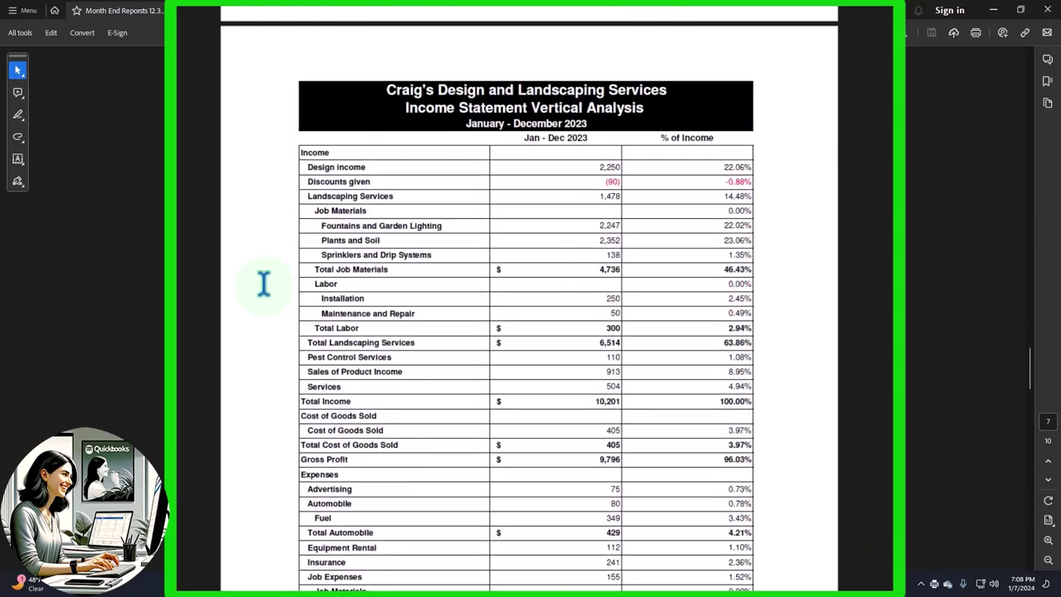
scroll(264, 283, "down", 10)
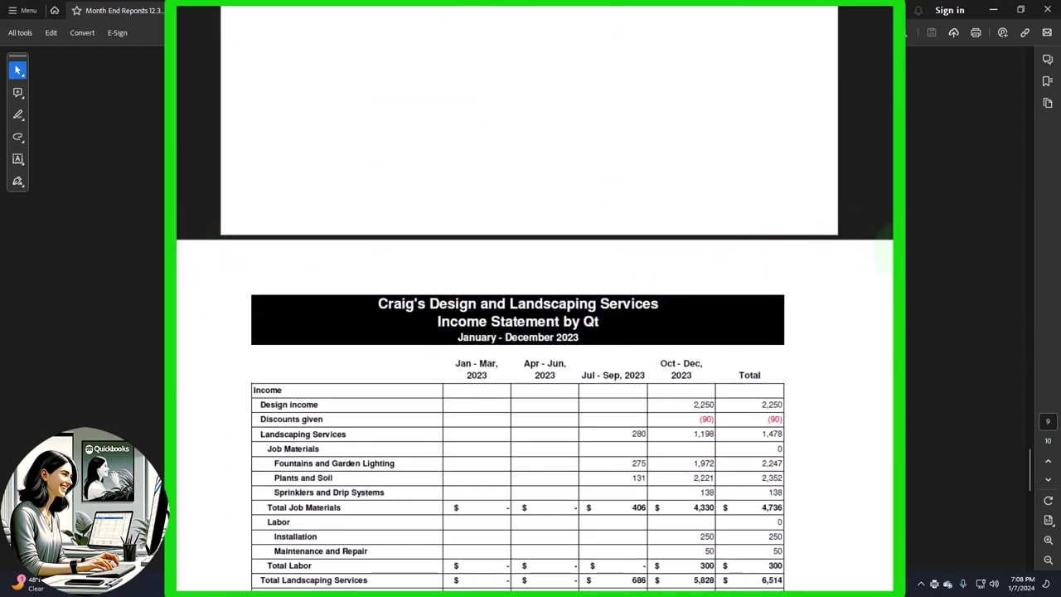
scroll(531, 332, "down", 2)
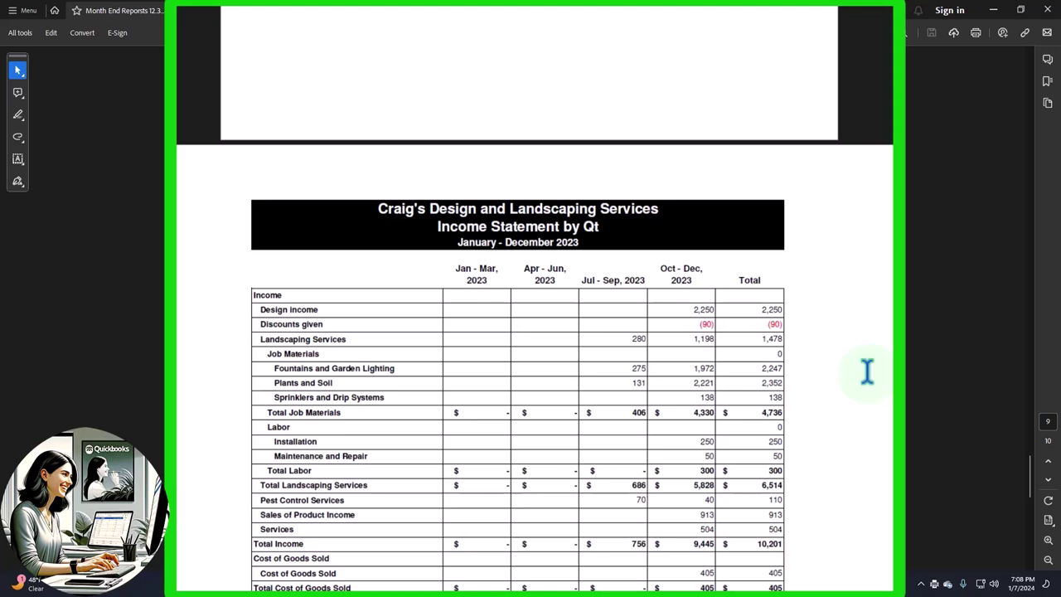
scroll(866, 371, "down", 3)
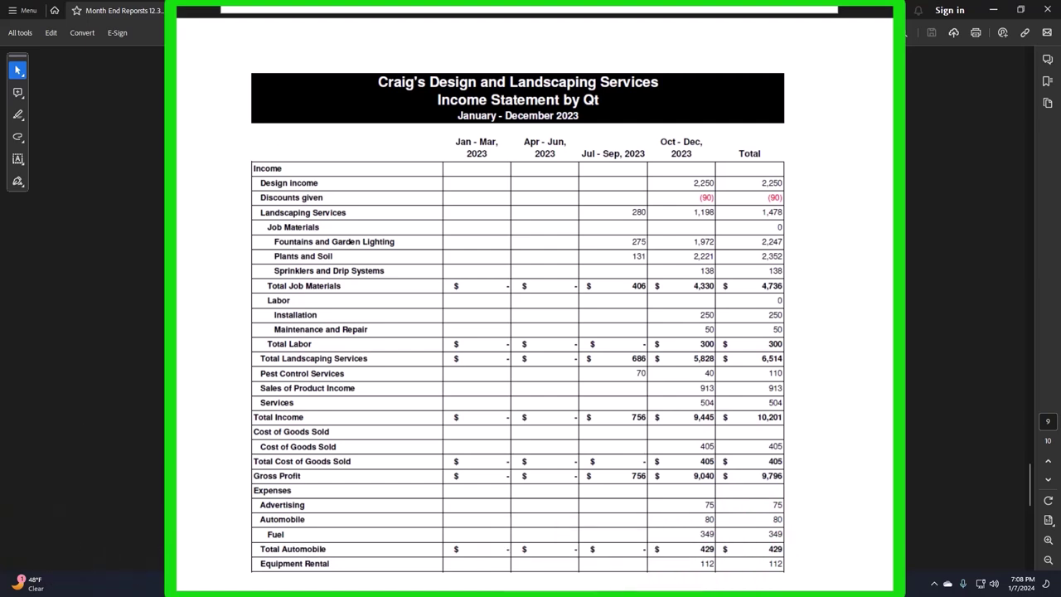
Switch to QuickBooks Online in Chrome, review both pages of the Income Statement by Qt print preview, and close it
mouse_move(604, 583)
left_click(679, 529)
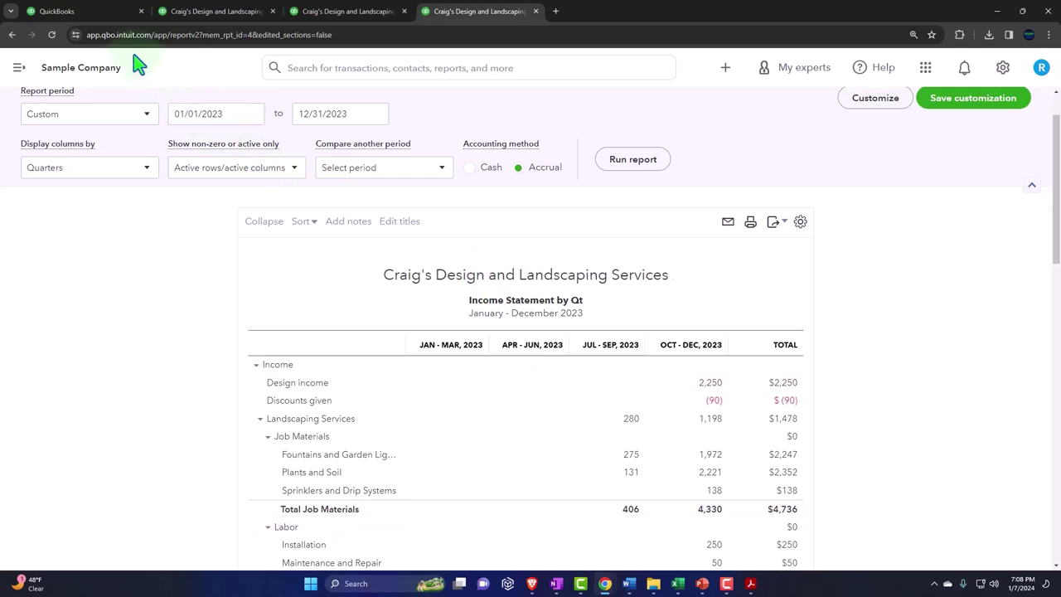
left_click(231, 212)
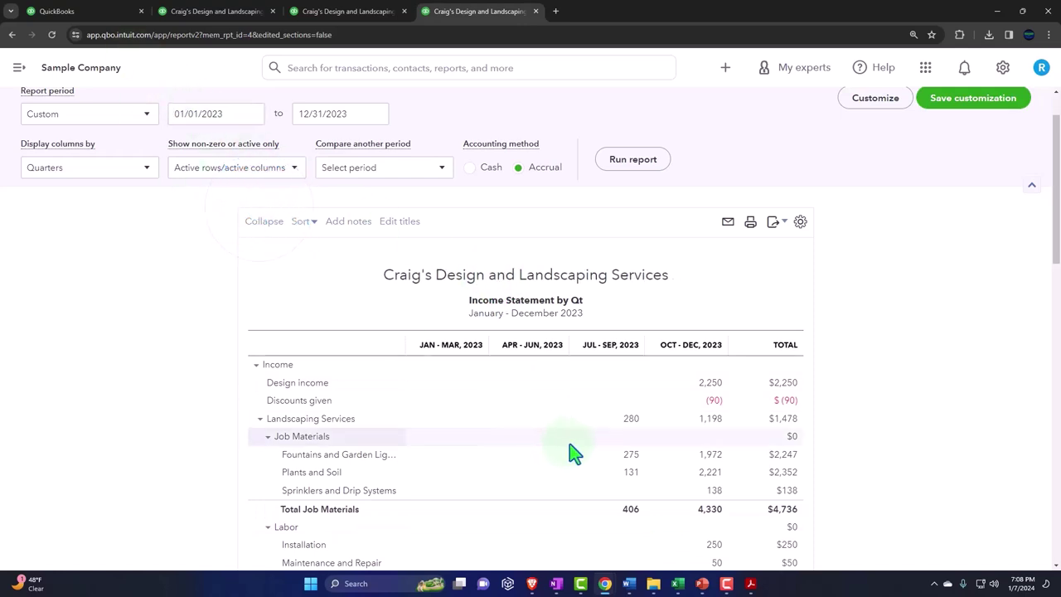
left_click(750, 224)
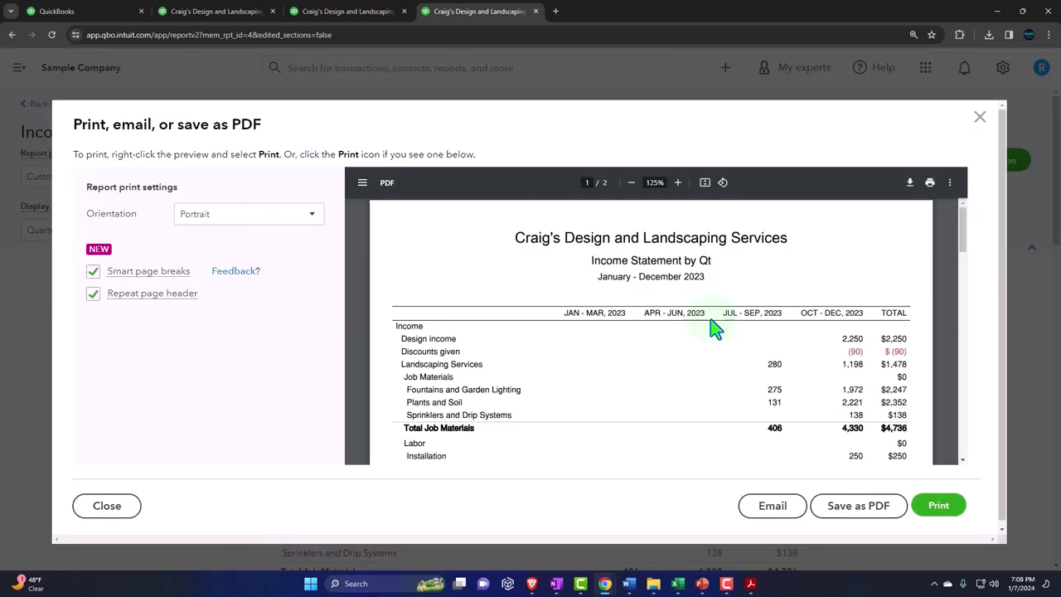
scroll(685, 313, "down", 10)
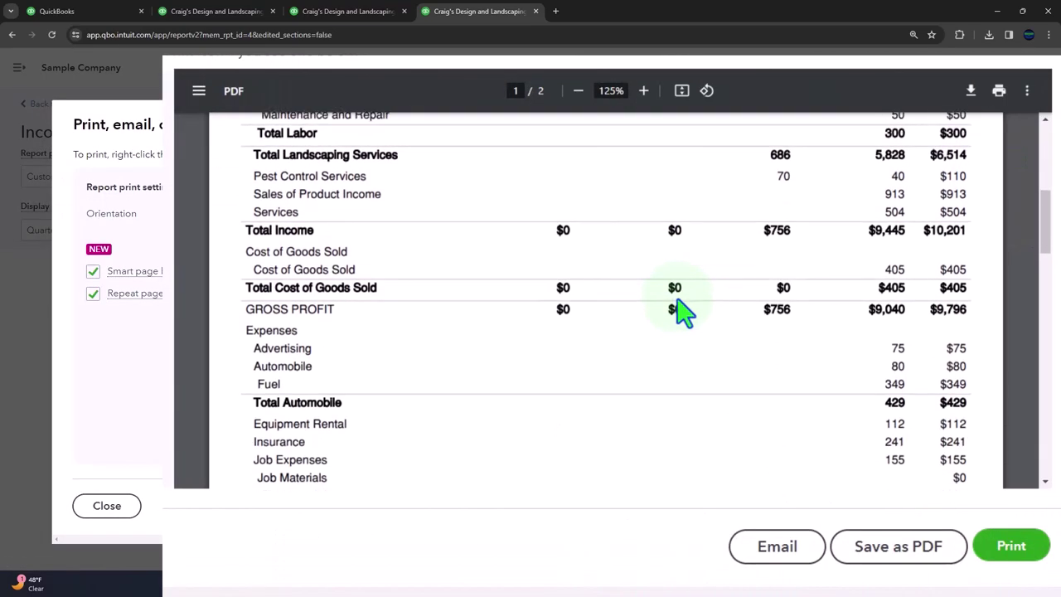
scroll(685, 319, "down", 10)
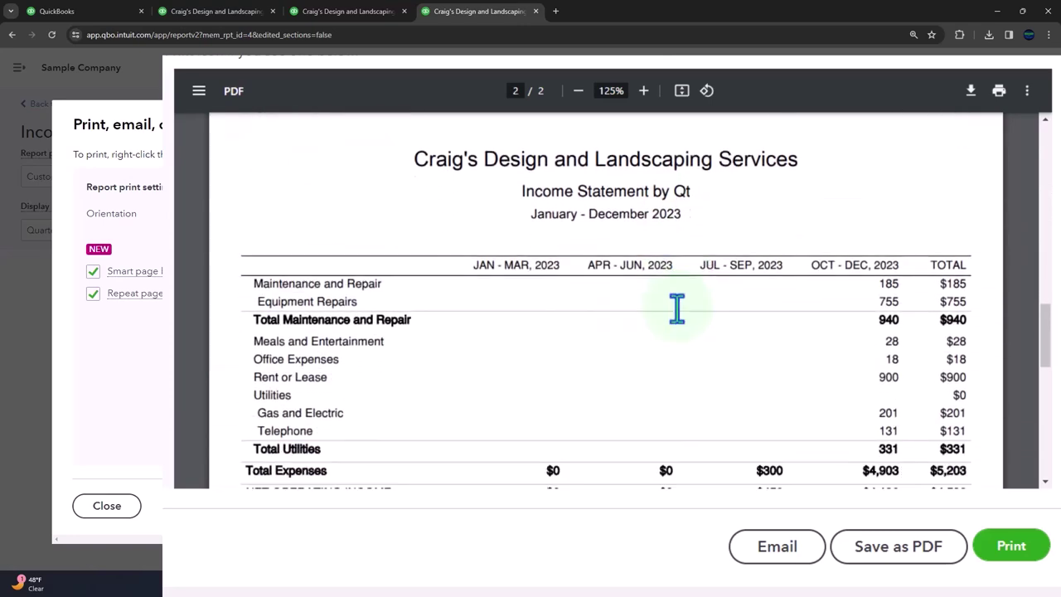
scroll(679, 309, "up", 3)
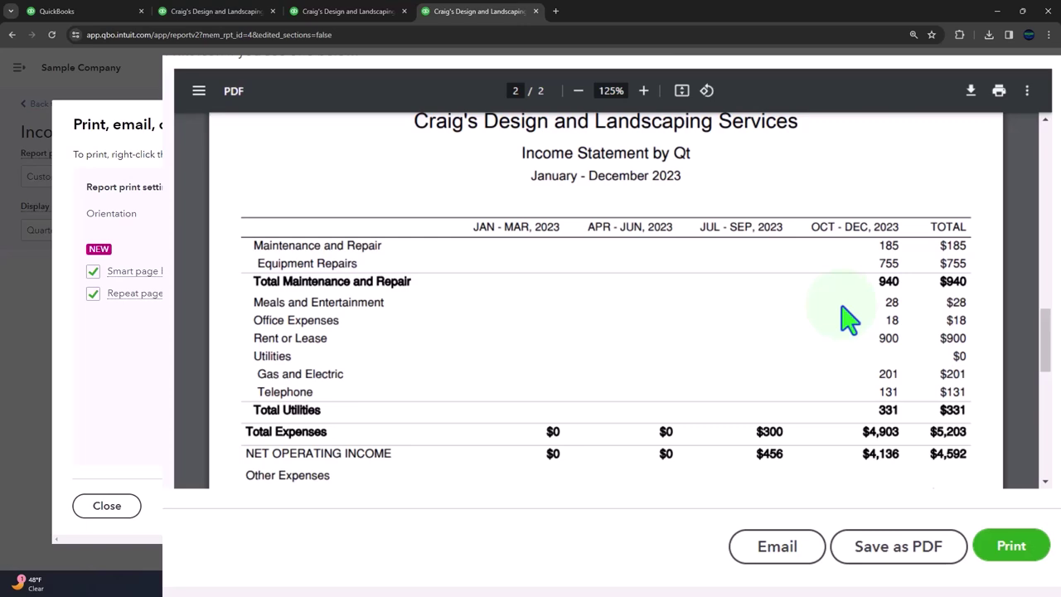
left_click(976, 119)
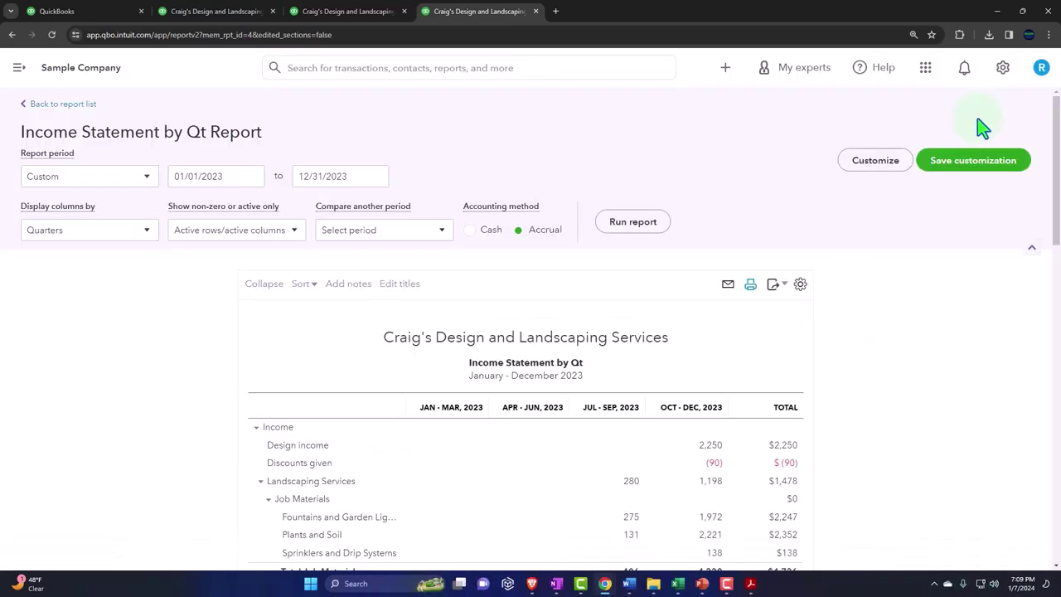
Preview the Company Overview management report for comparison with the Income Statement by Qt sheet in the Excel workbook
left_click(93, 12)
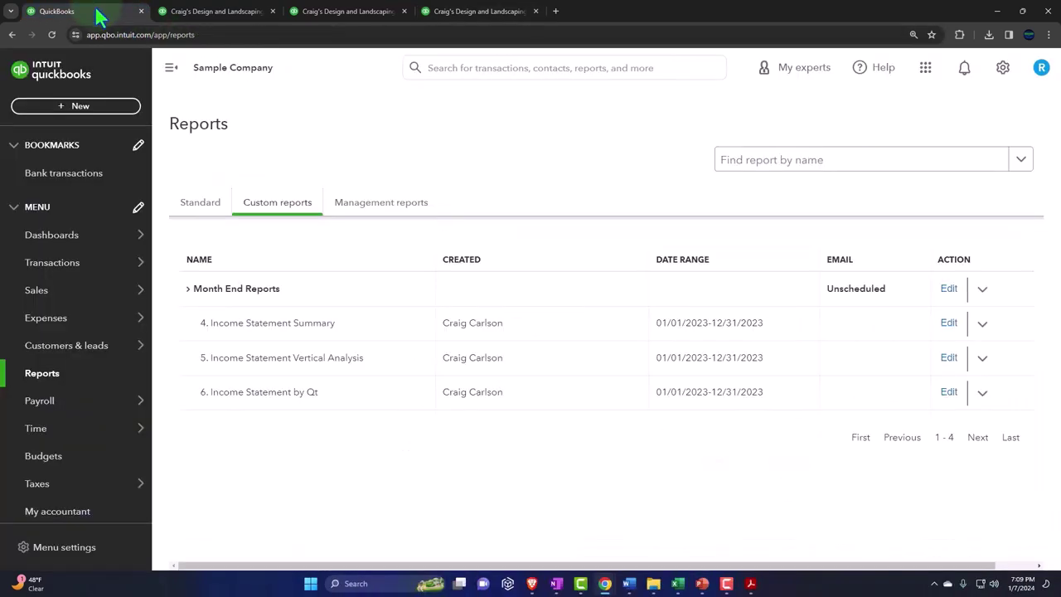
left_click(379, 207)
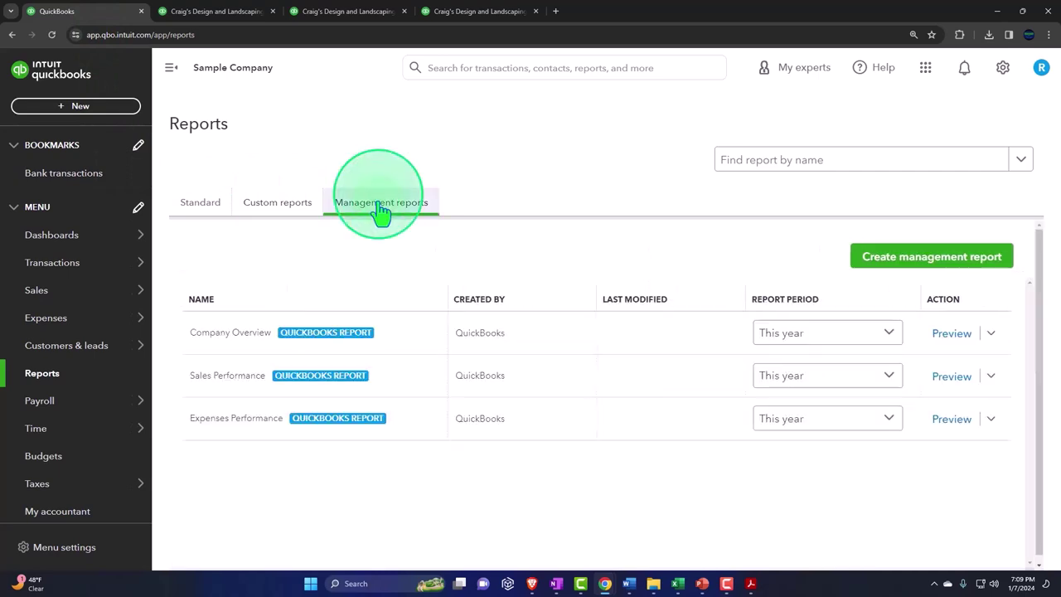
left_click(949, 334)
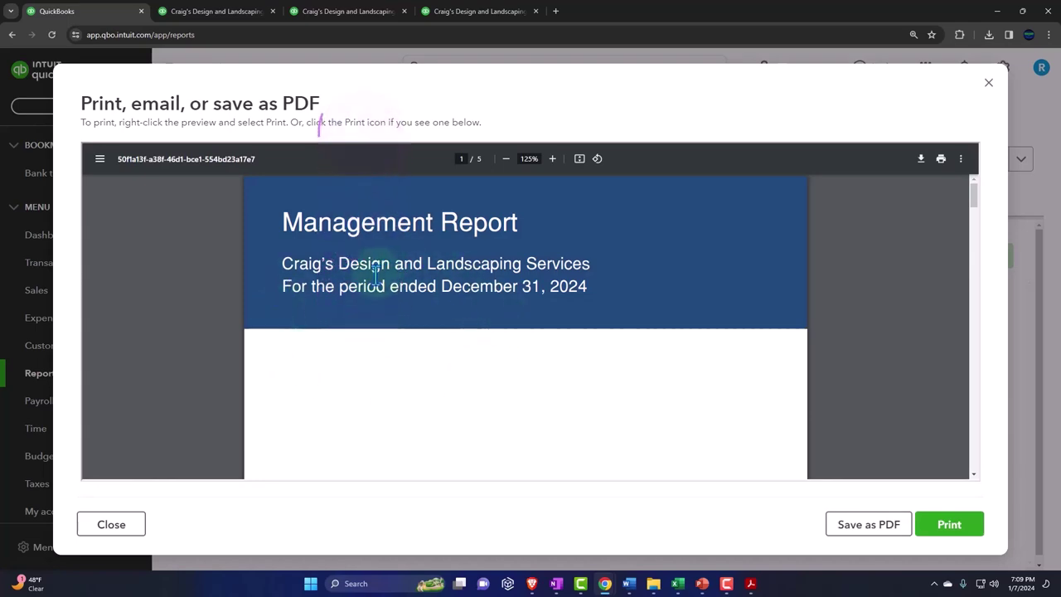
left_click(678, 584)
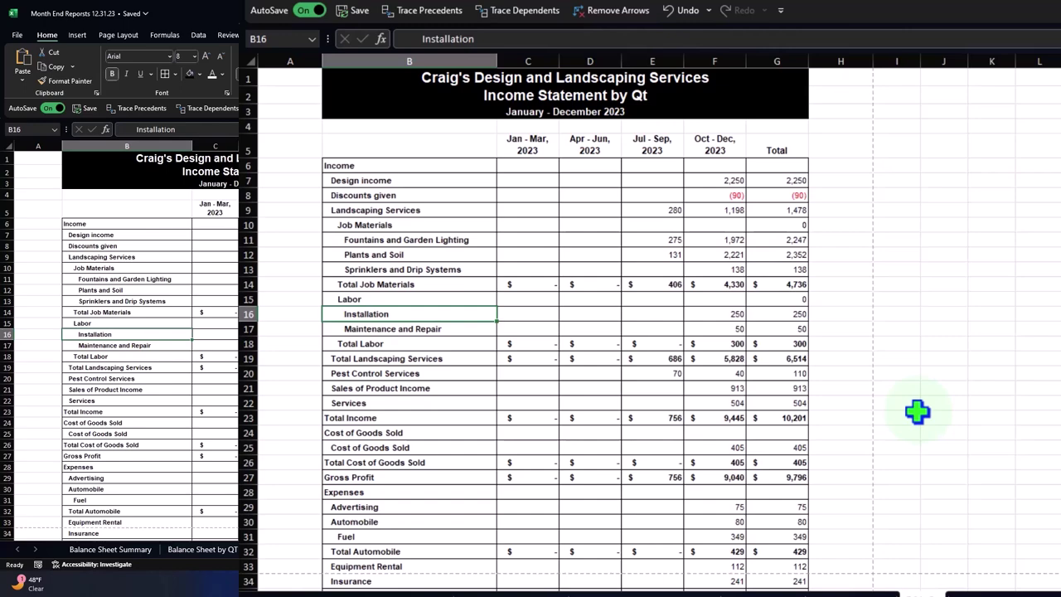
left_click(995, 12)
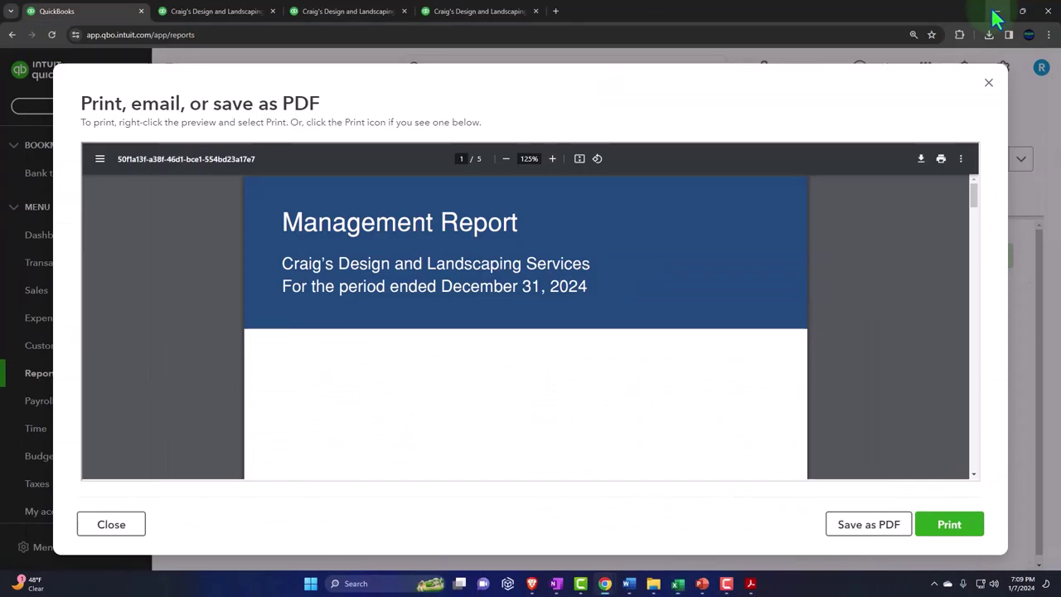
Examine the Company Overview report's Profit and Loss and Balance Sheet pages in the preview
scroll(599, 320, "down", 10)
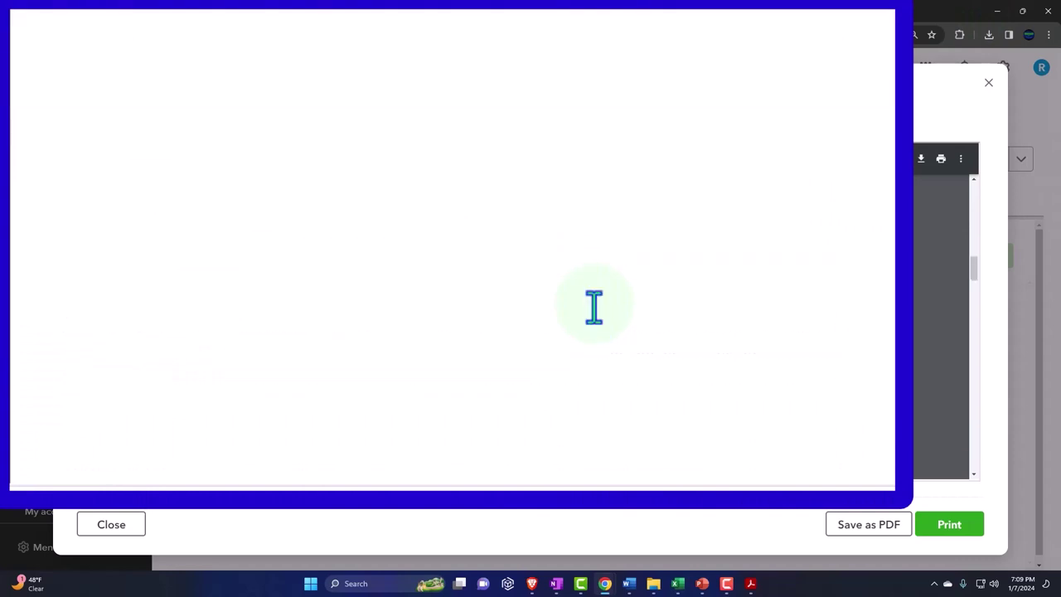
scroll(593, 307, "down", 10)
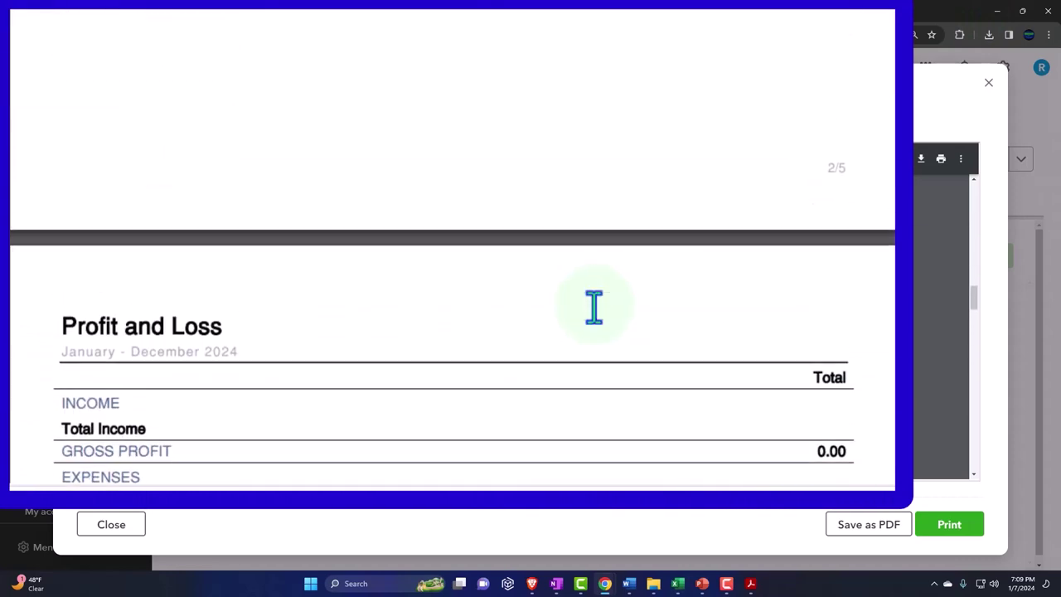
scroll(593, 307, "down", 10)
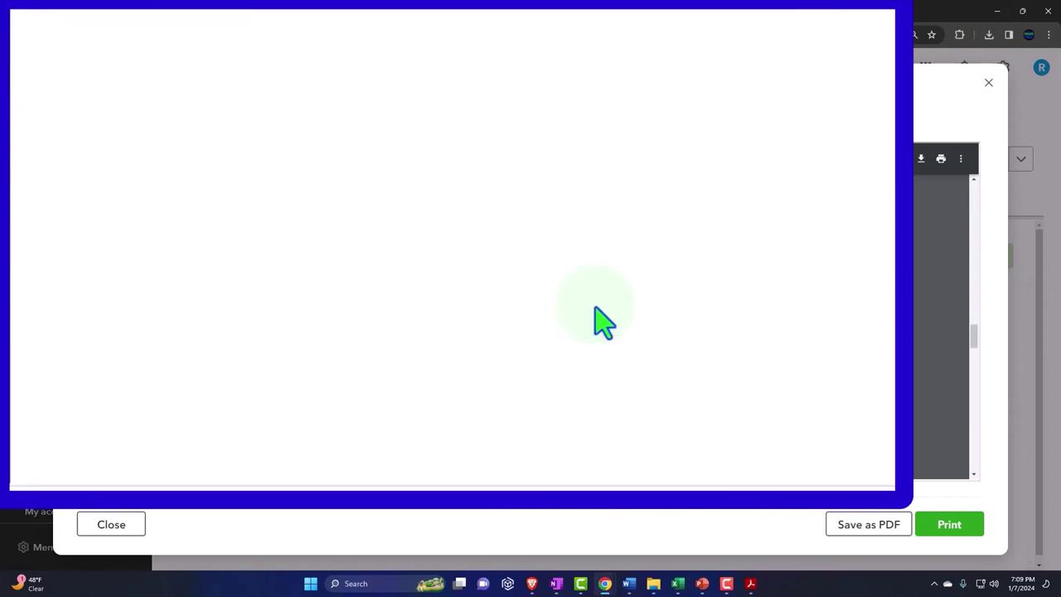
scroll(603, 322, "down", 8)
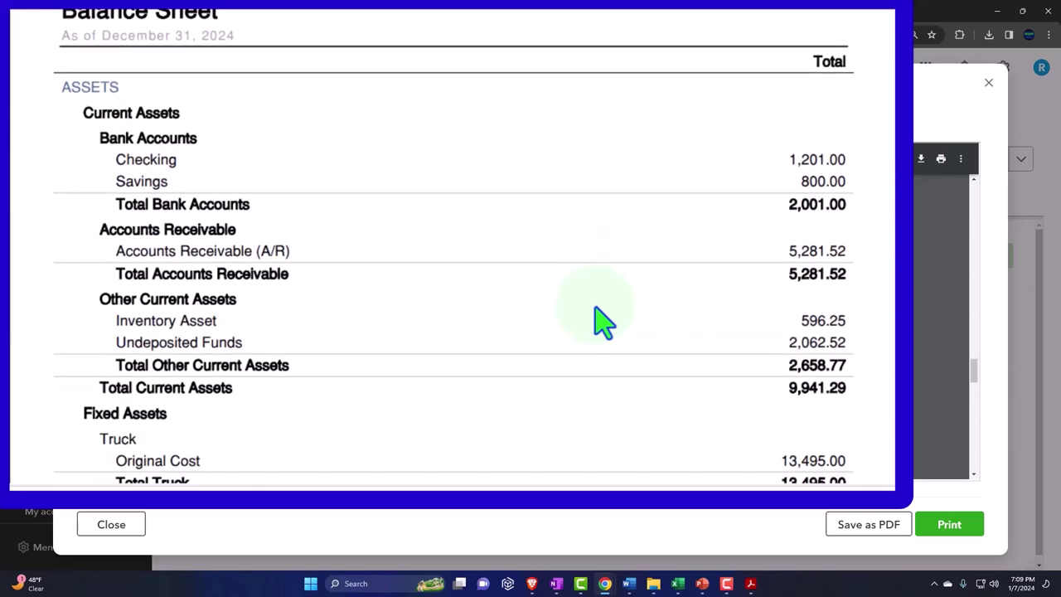
scroll(604, 322, "down", 10)
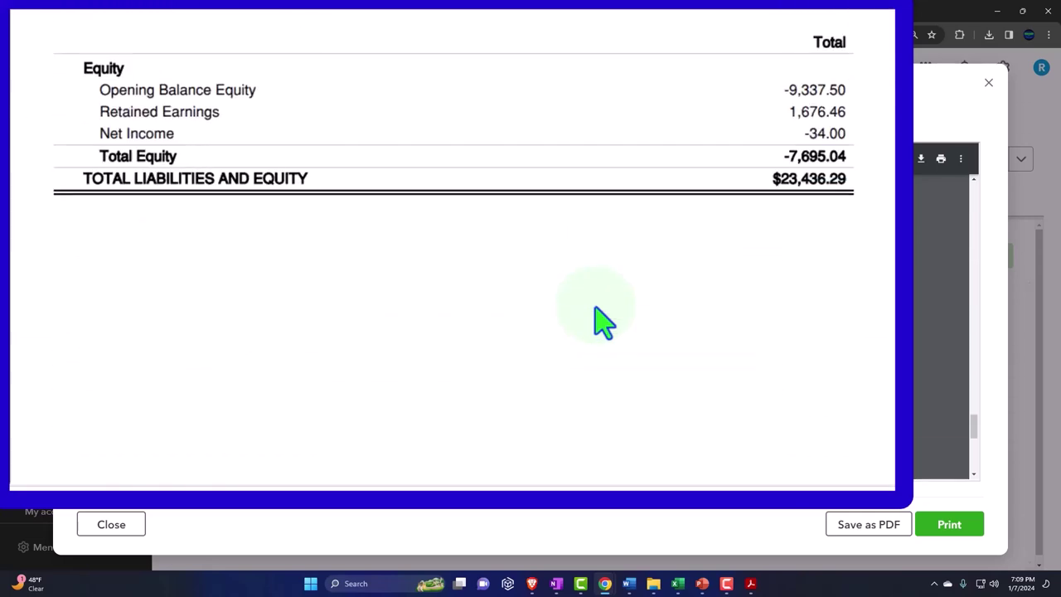
scroll(604, 321, "down", 3)
scroll(604, 322, "up", 10)
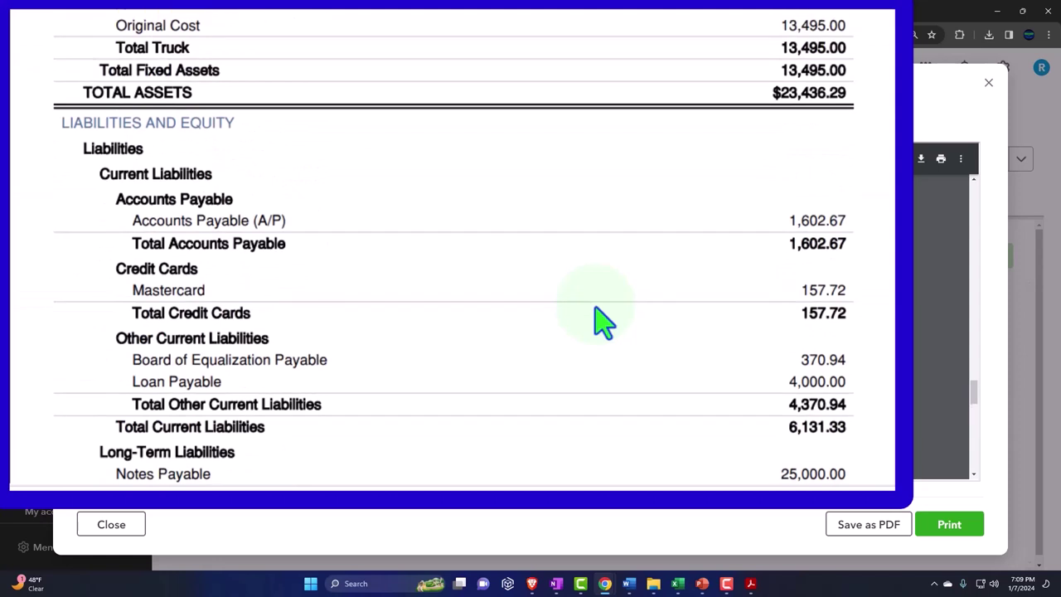
scroll(603, 322, "up", 10)
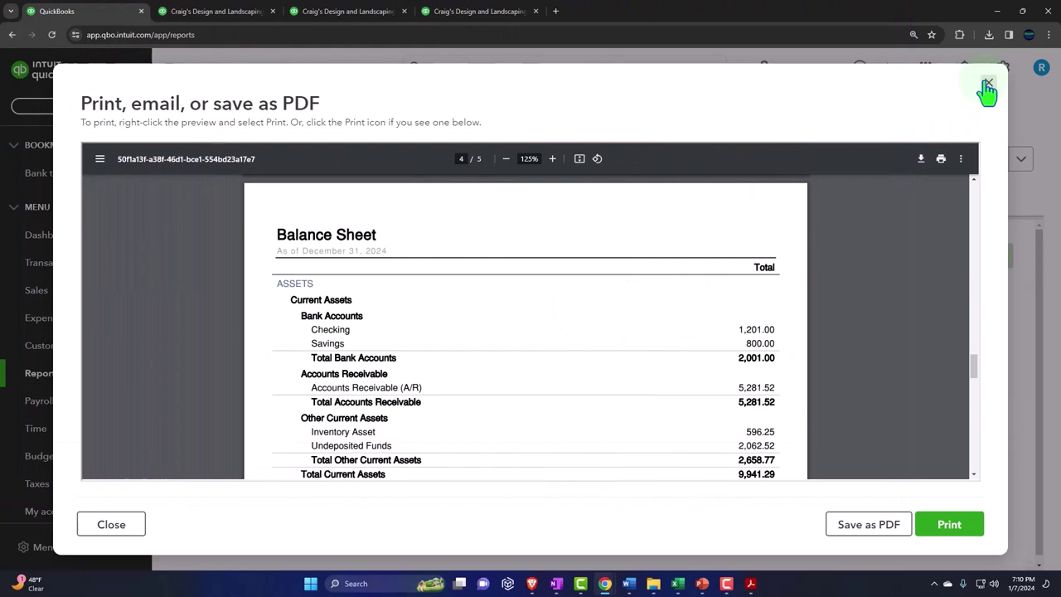
Close the management report preview and switch back to the Month End Reporsts 12.31.23 workbook in Excel
left_click(988, 87)
left_click(532, 349)
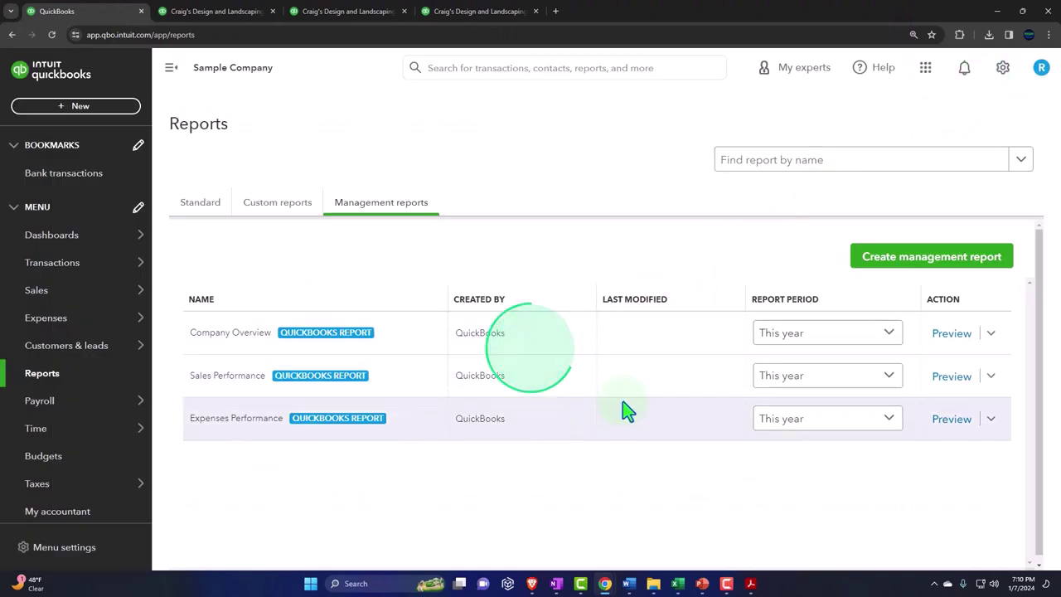
left_click(678, 583)
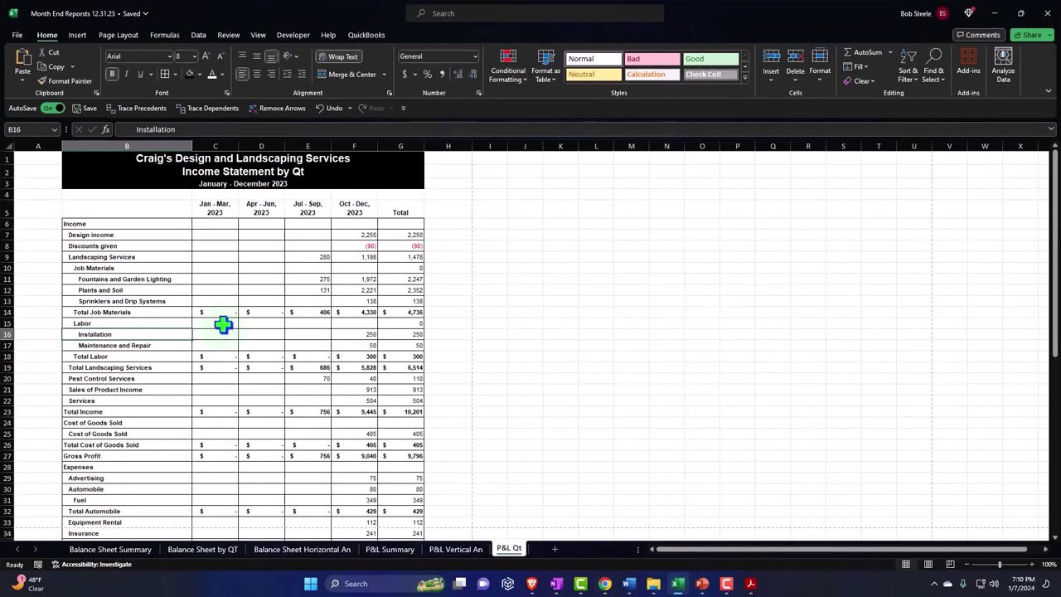